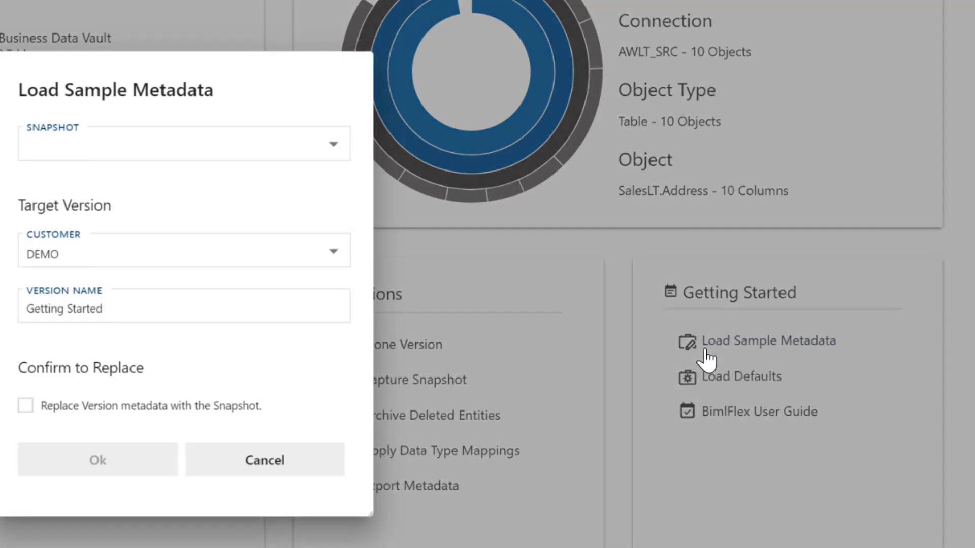
Load the "01 - MSSQL Starting Point" sample metadata into the DEMO customer's Getting Started version, replacing its existing metadata.
left_click(313, 153)
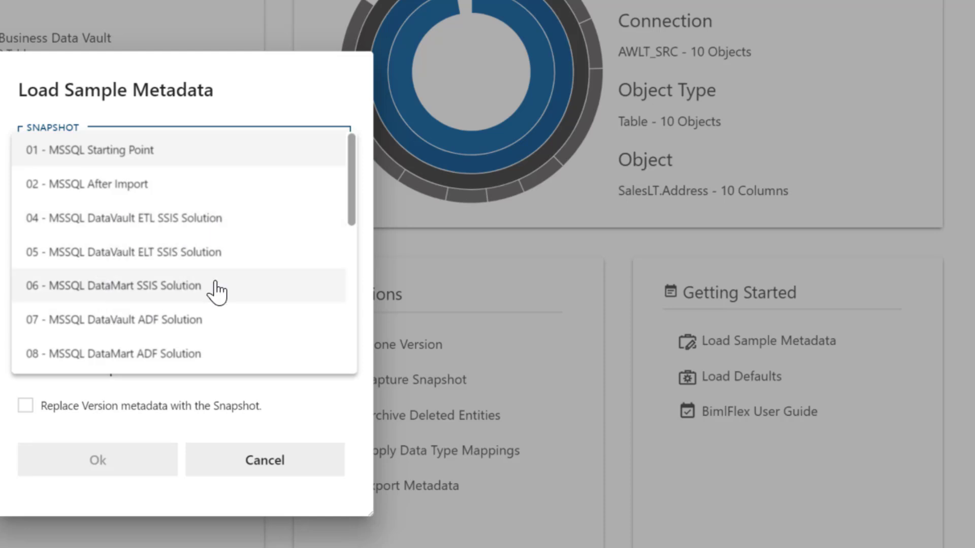
left_click_drag(350, 184, 335, 317)
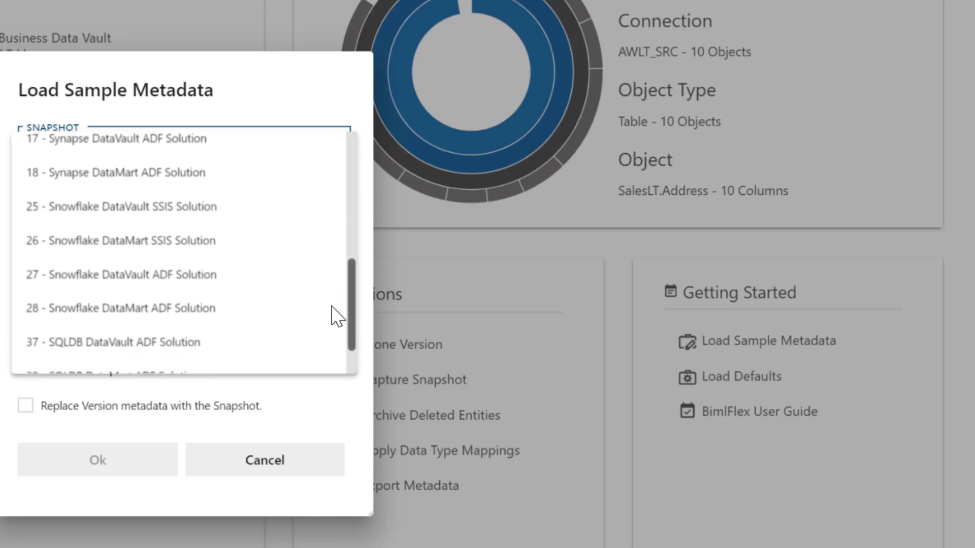
left_click_drag(331, 306, 333, 352)
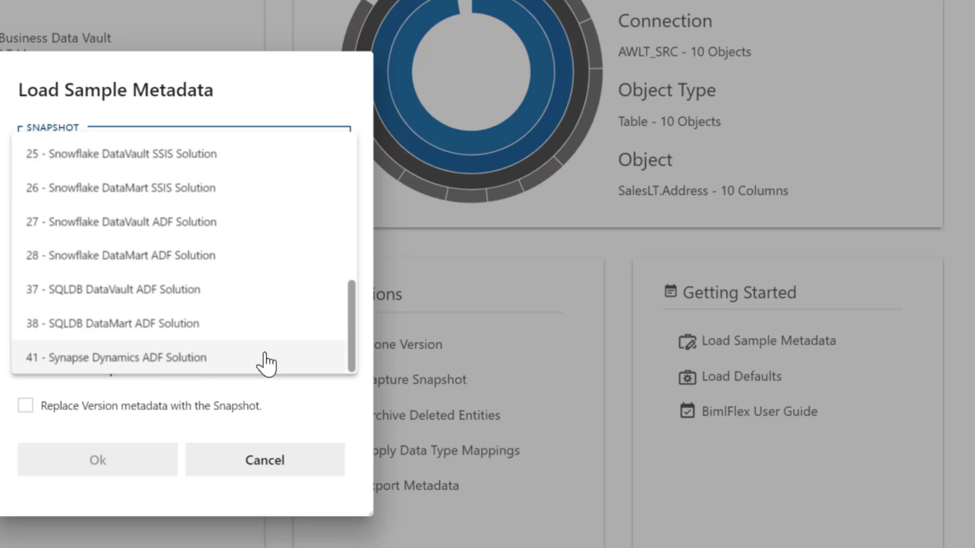
left_click_drag(351, 321, 348, 140)
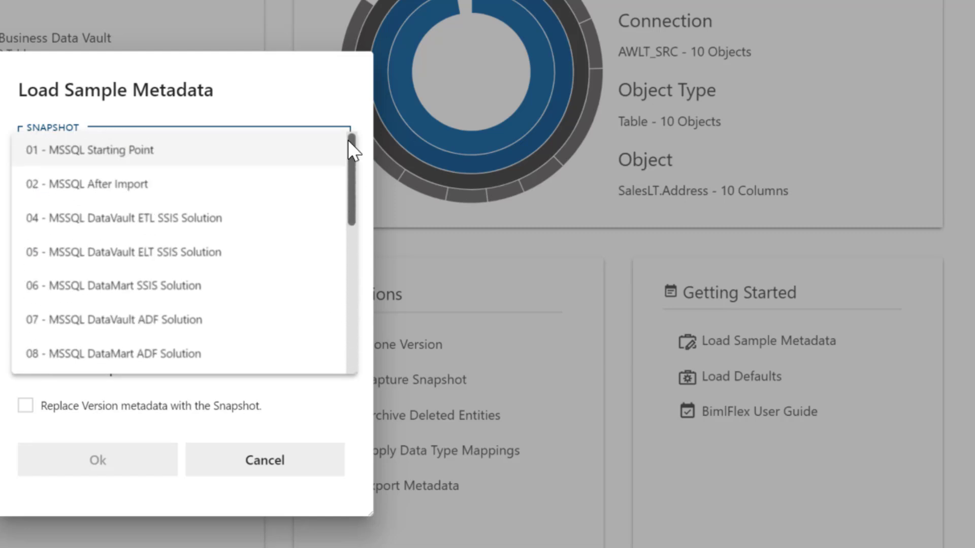
left_click(96, 159)
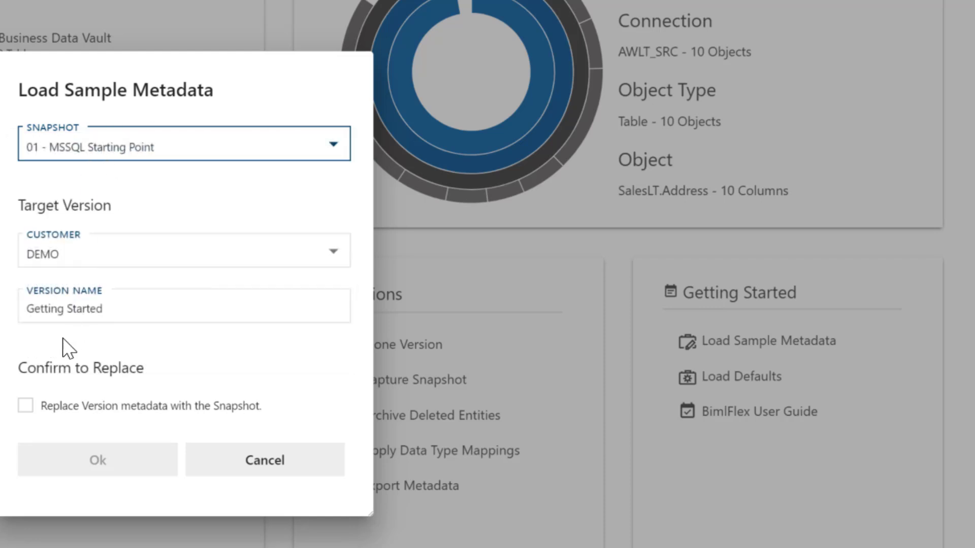
left_click(25, 406)
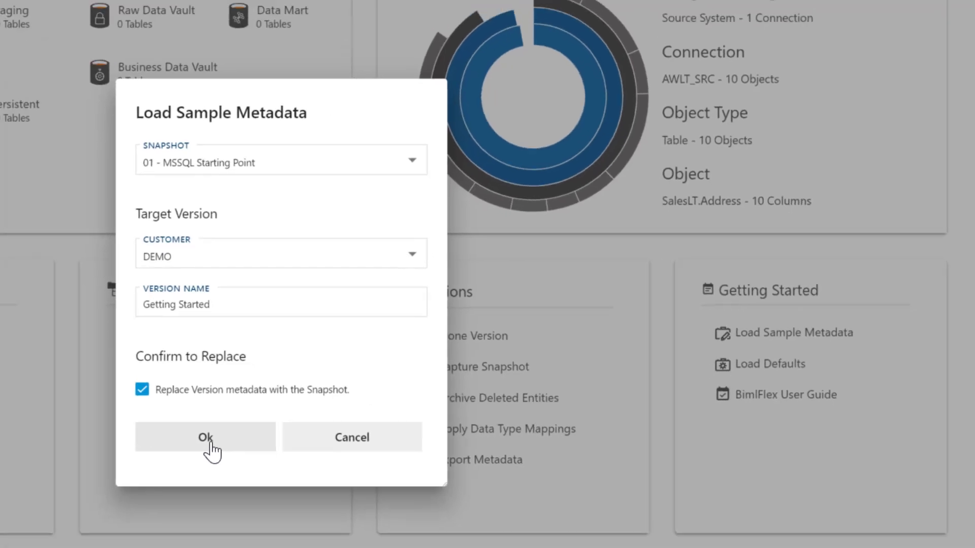
left_click(102, 463)
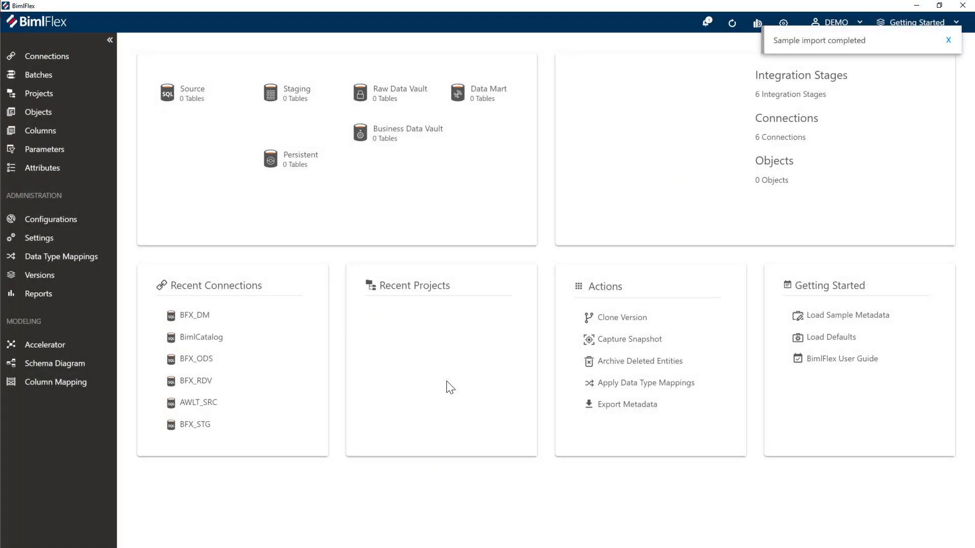
left_click(949, 41)
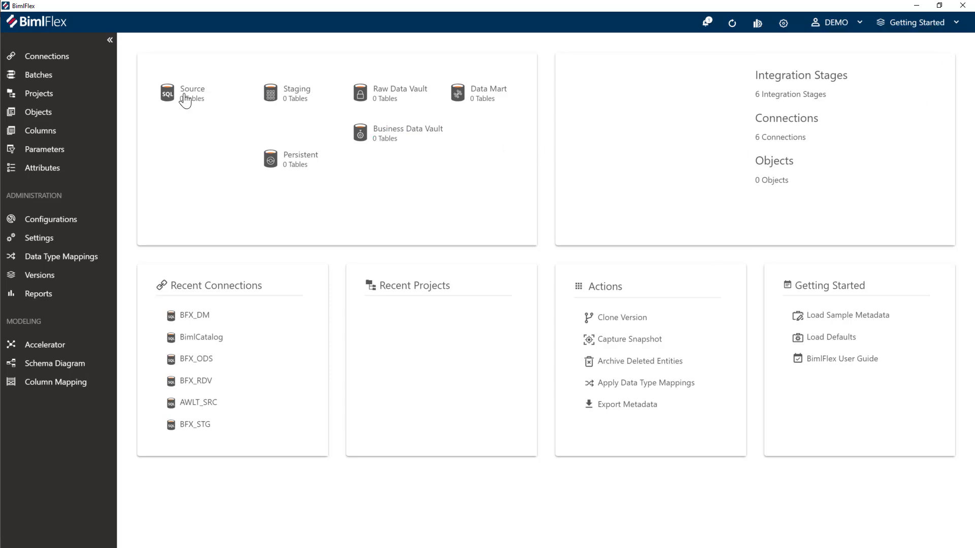
Review the connections, batches and projects included in the loaded sample metadata.
left_click(18, 55)
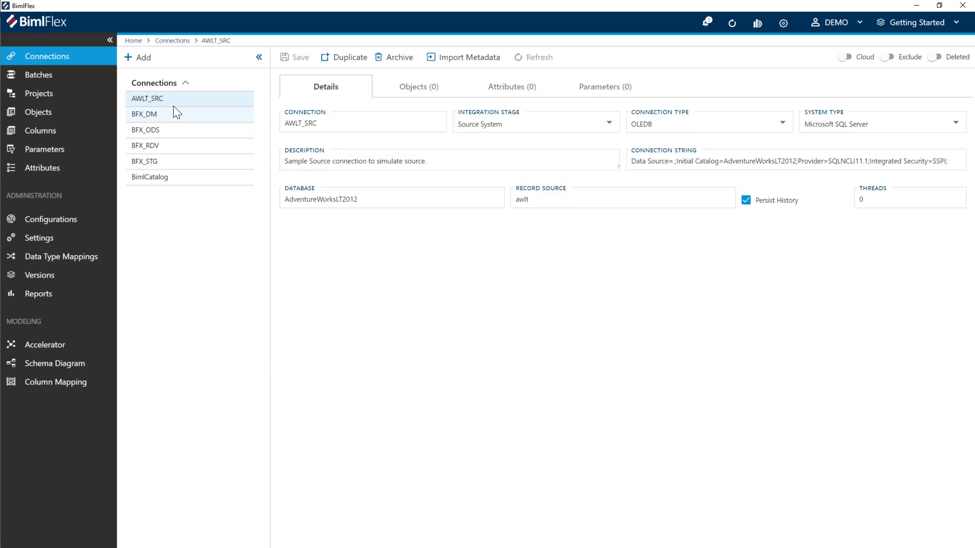
left_click(54, 78)
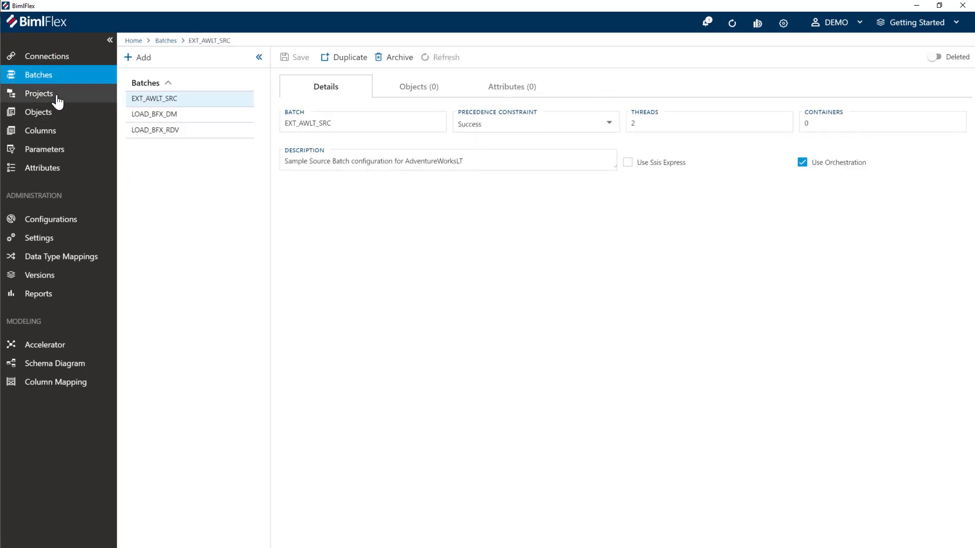
left_click(58, 98)
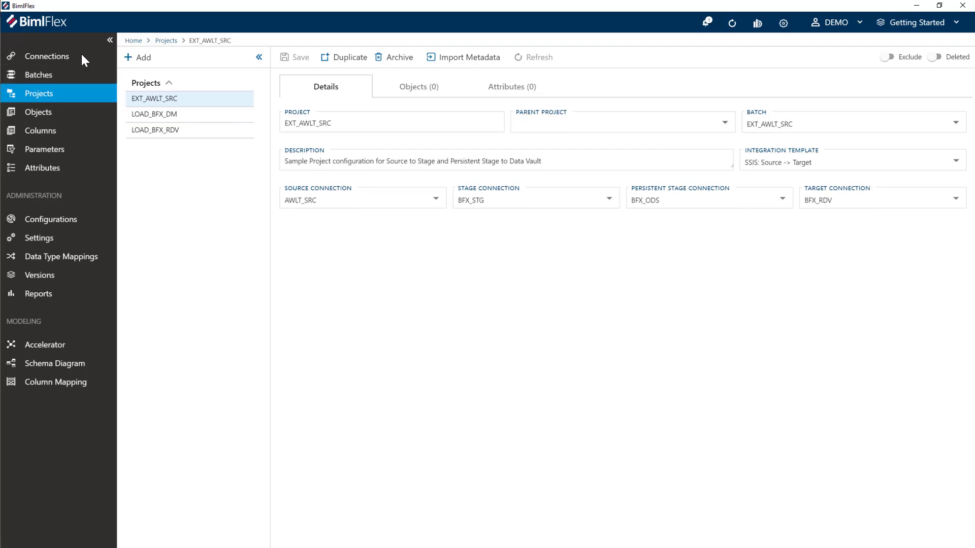
Archive the LOAD_BFX_RDV project and acknowledge that the operation is irreversible.
left_click(171, 131)
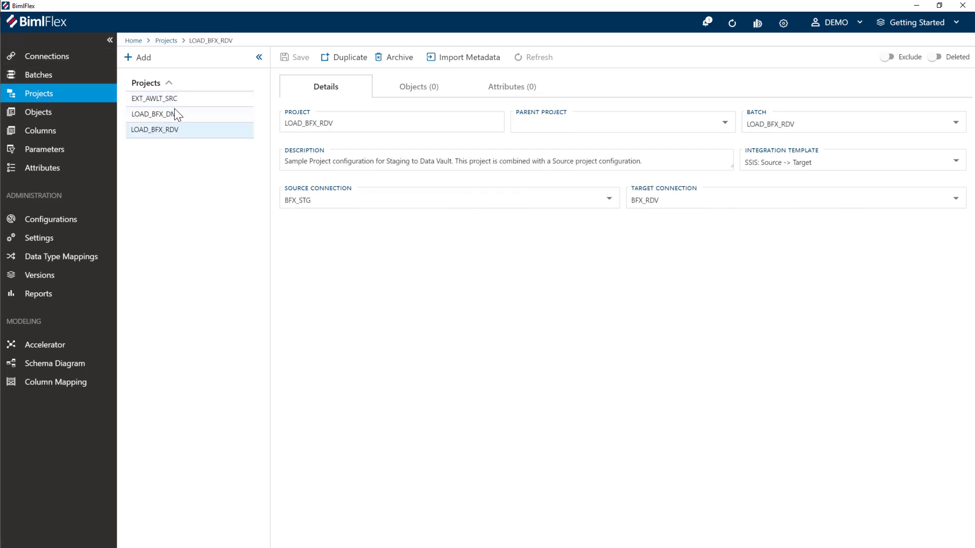
left_click(343, 58)
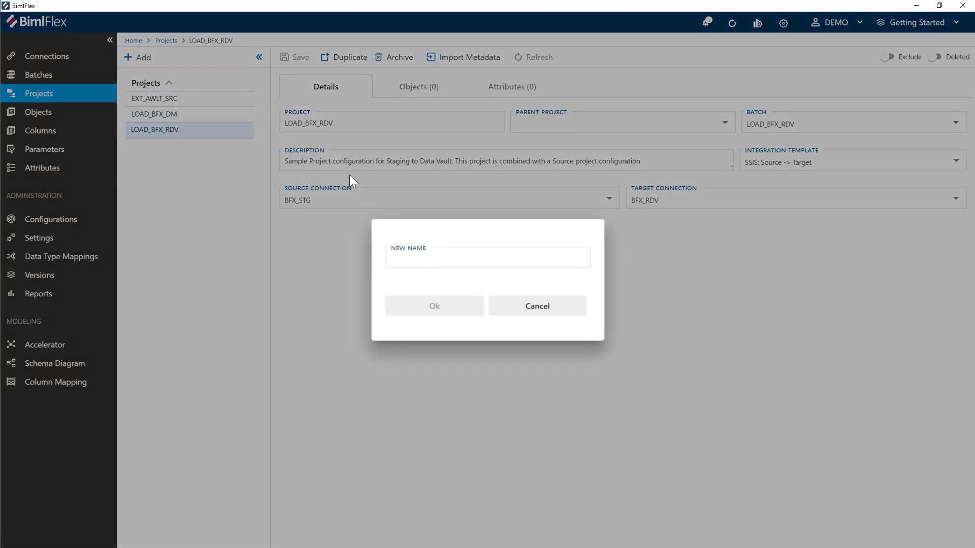
left_click(504, 312)
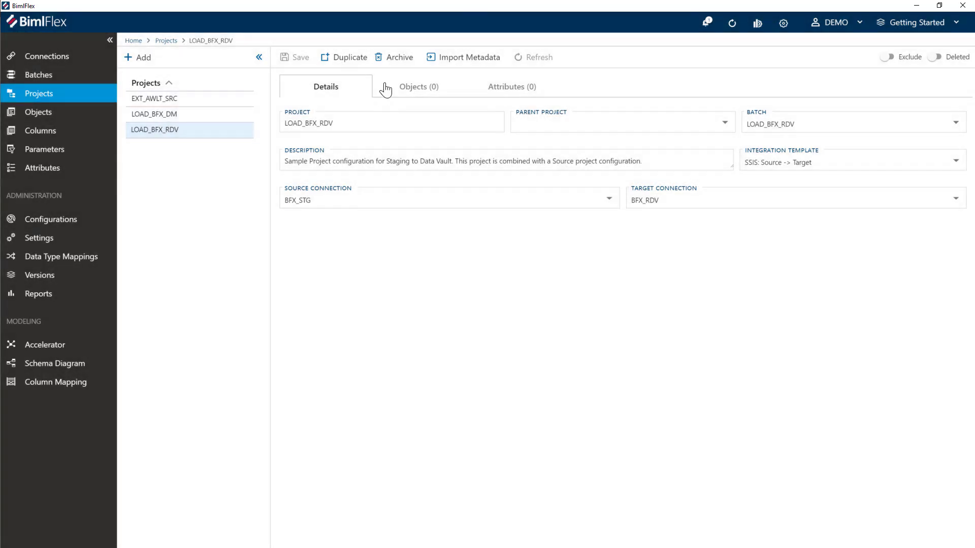
left_click(394, 58)
left_click(398, 291)
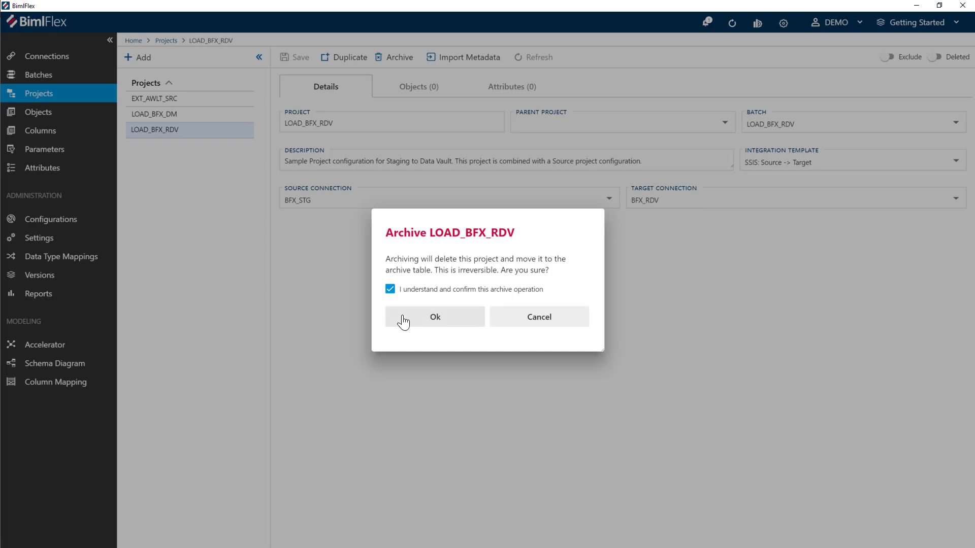
left_click(404, 321)
Archive the LOAD_BFX_DM project and acknowledge that the operation is irreversible.
left_click(167, 118)
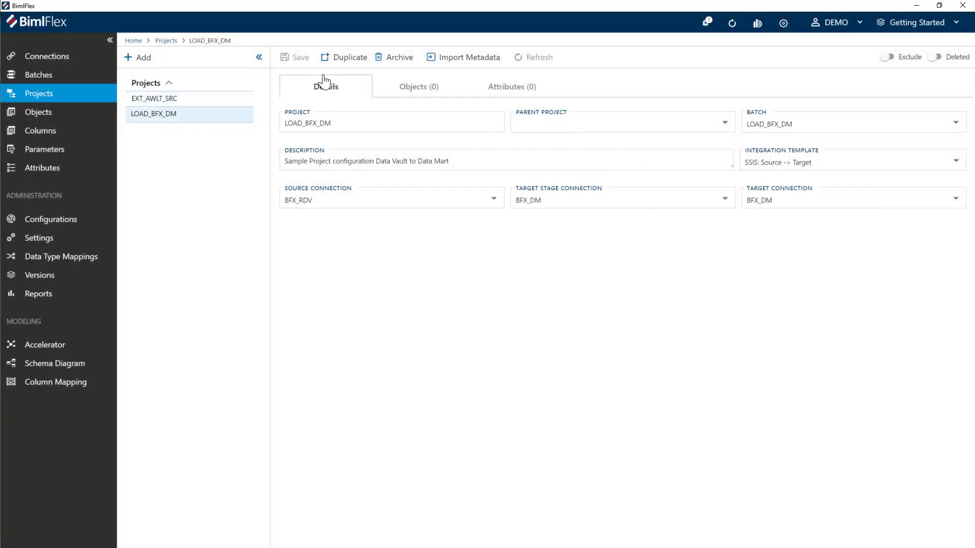
left_click(394, 58)
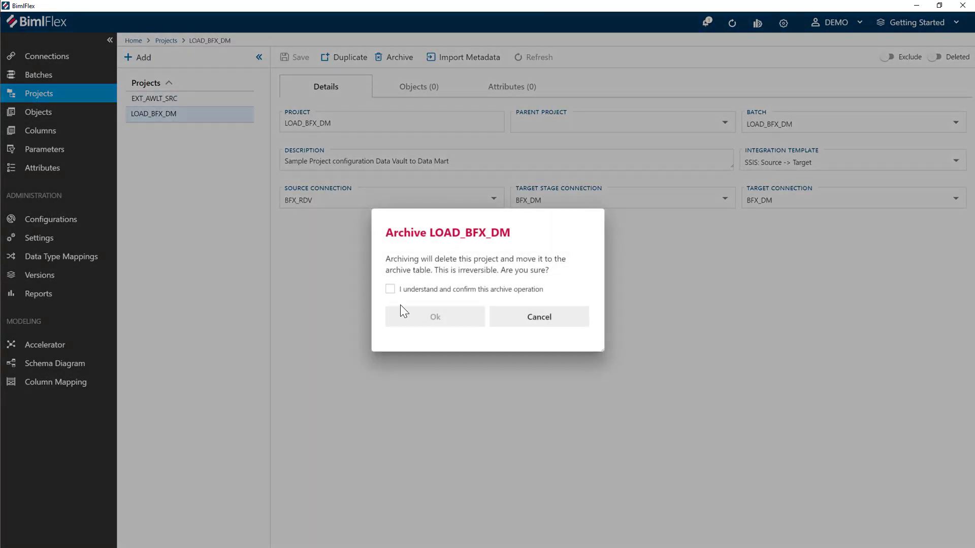
left_click(409, 325)
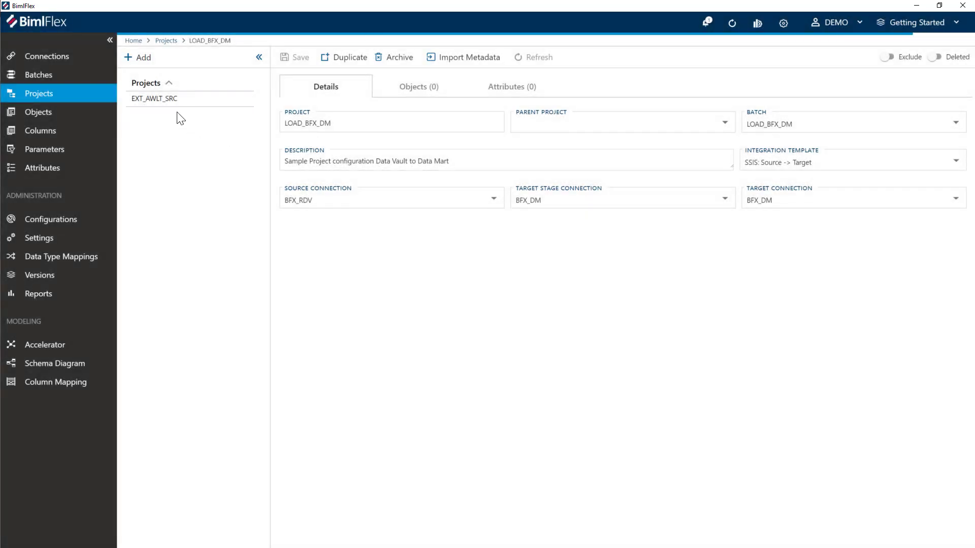
Set the target connection of the EXT_AWLT_SRC project to BFX_STG and save the project.
left_click(164, 99)
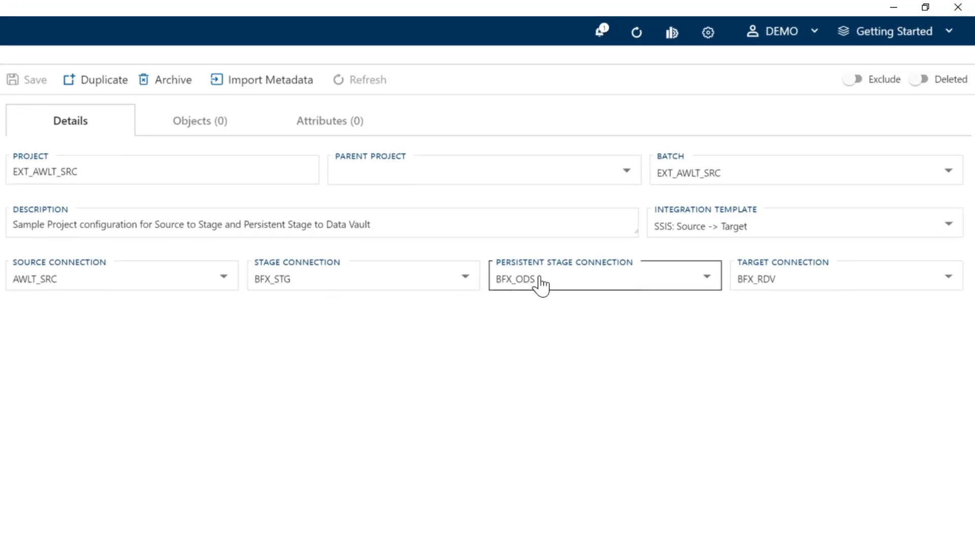
left_click(777, 286)
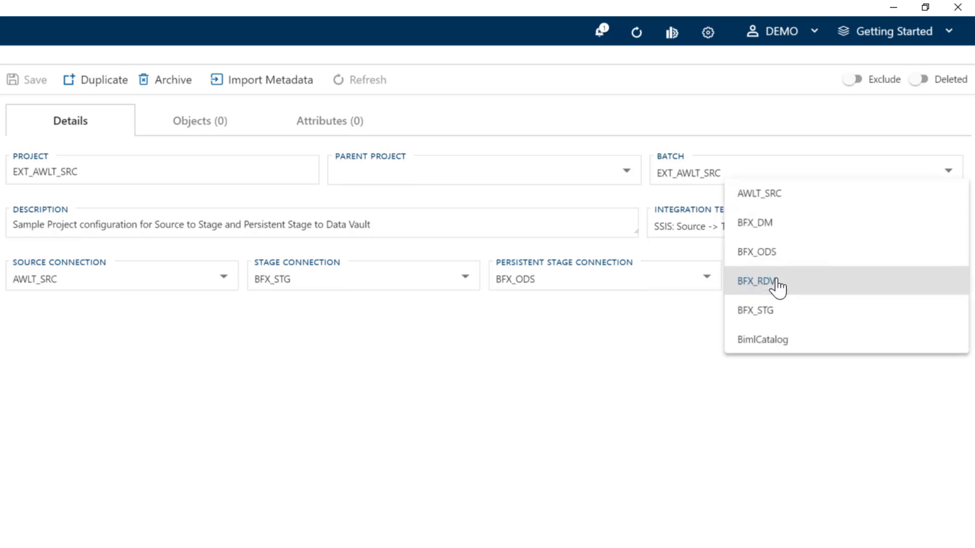
left_click(764, 312)
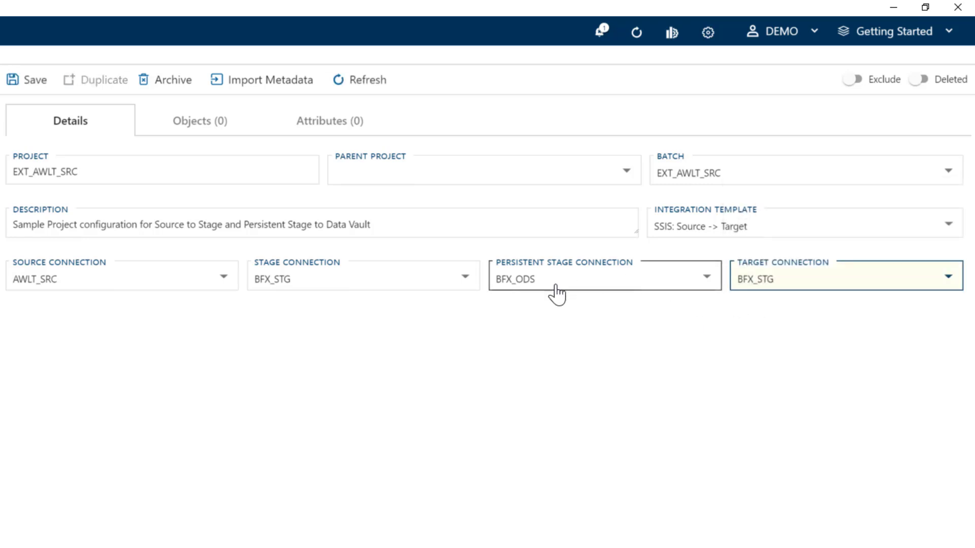
left_click(7, 81)
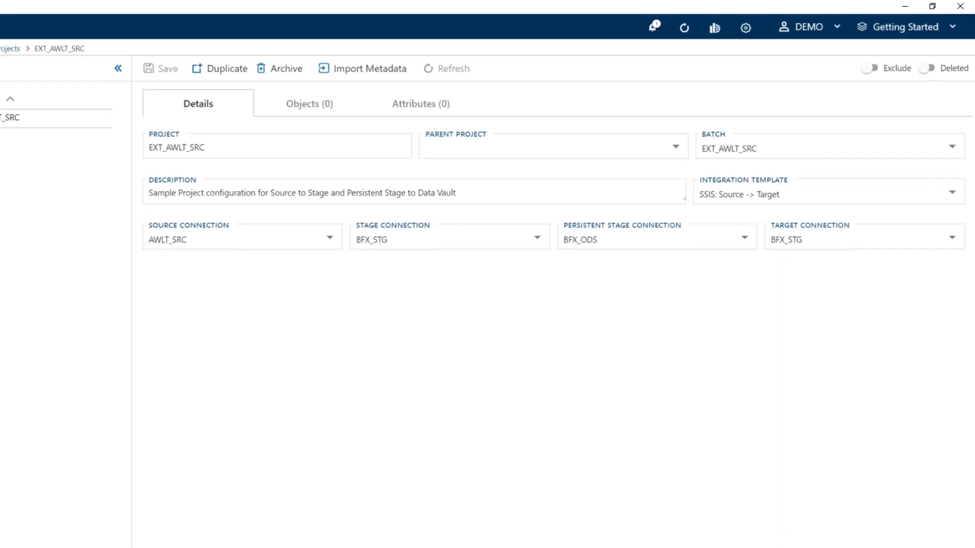
Archive the LOAD_BFX_RDV batch and acknowledge that the operation is irreversible.
left_click(45, 75)
left_click(198, 137)
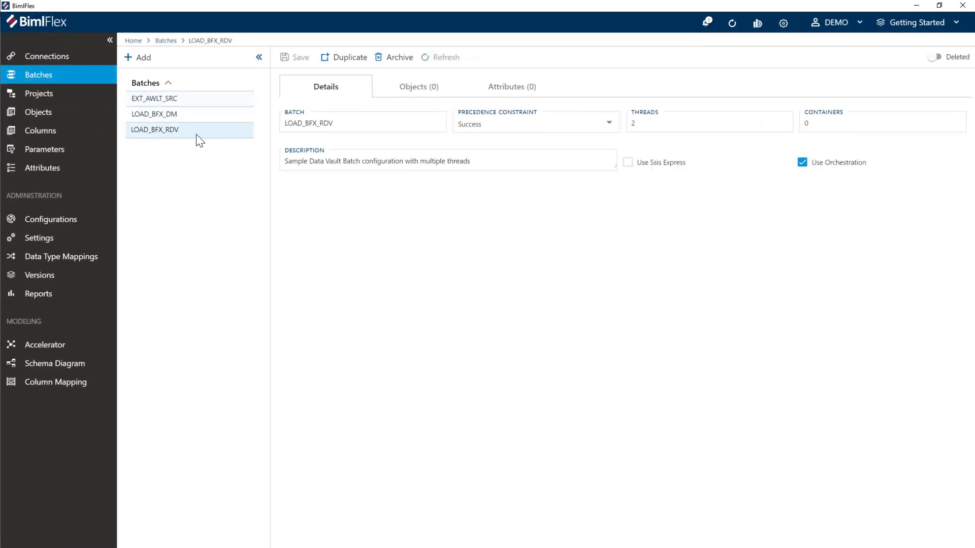
left_click(395, 57)
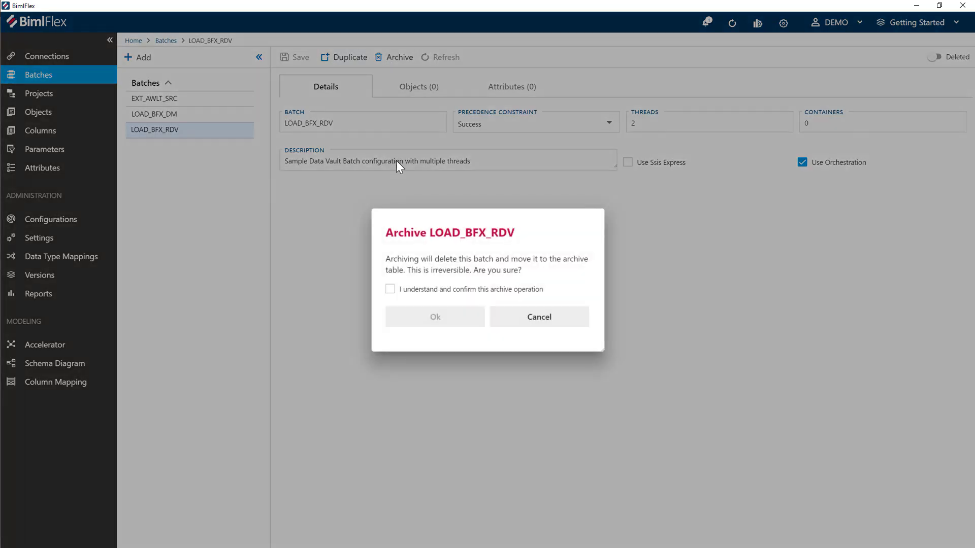
left_click(399, 291)
left_click(404, 321)
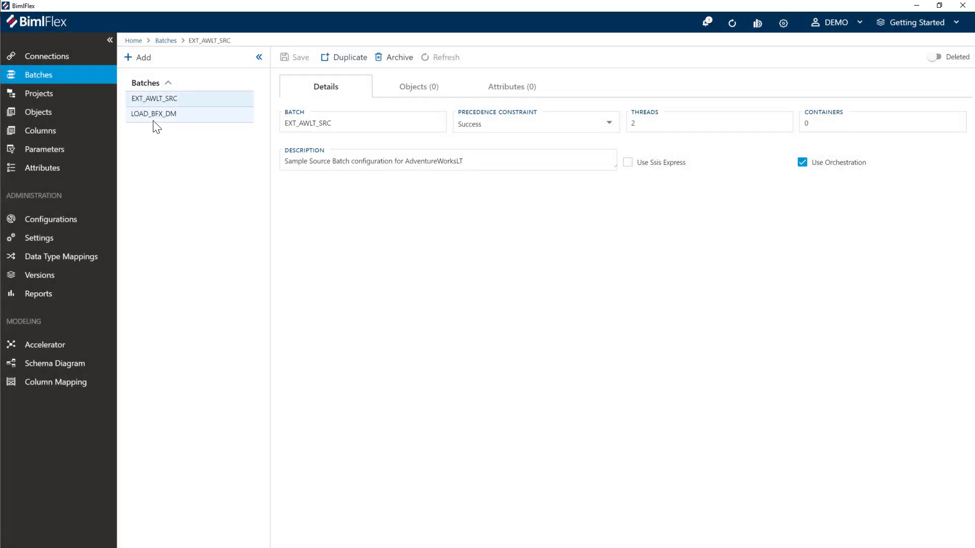
Archive the LOAD_BFX_DM batch and acknowledge that the operation is irreversible.
left_click(153, 119)
left_click(391, 57)
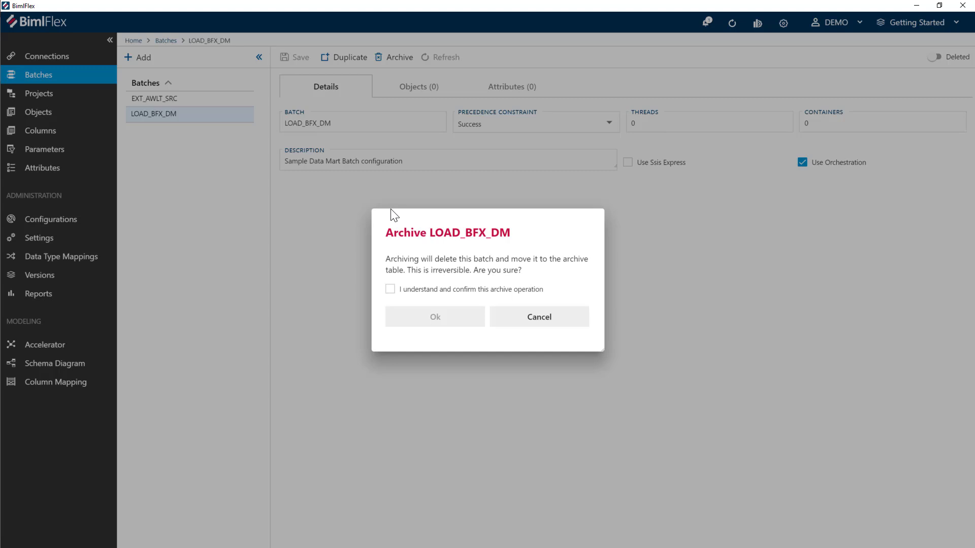
left_click(405, 293)
left_click(407, 314)
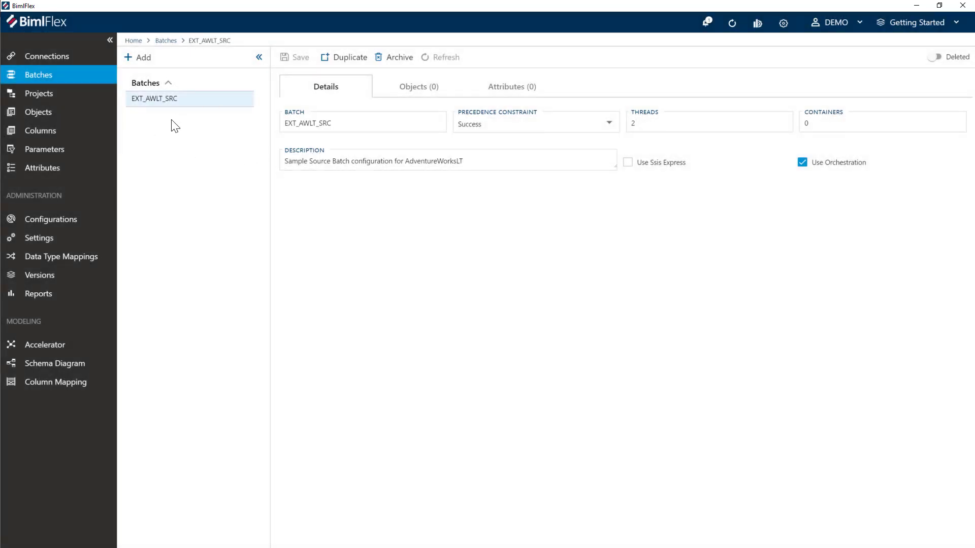
Archive the BFX_RDV Raw Data Vault connection and acknowledge that the operation is irreversible.
left_click(65, 63)
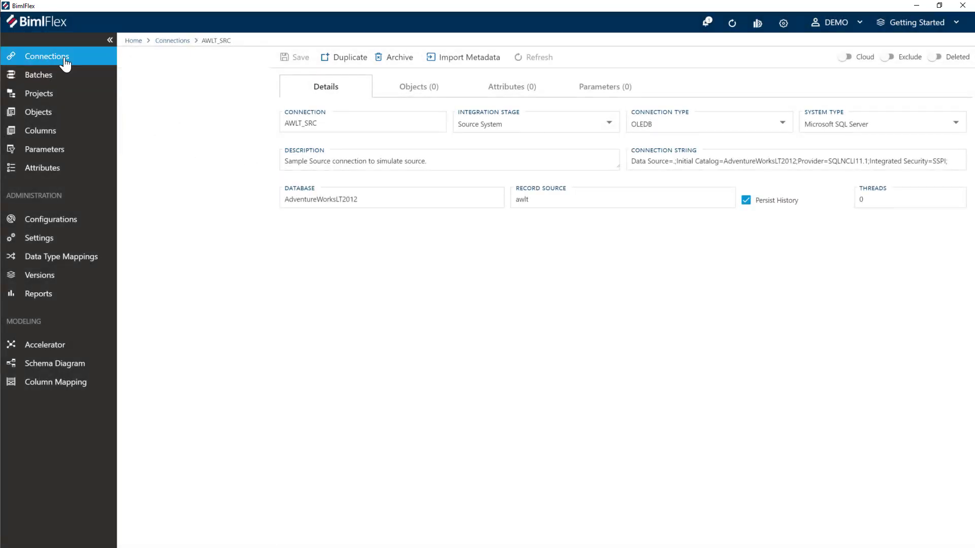
left_click(147, 146)
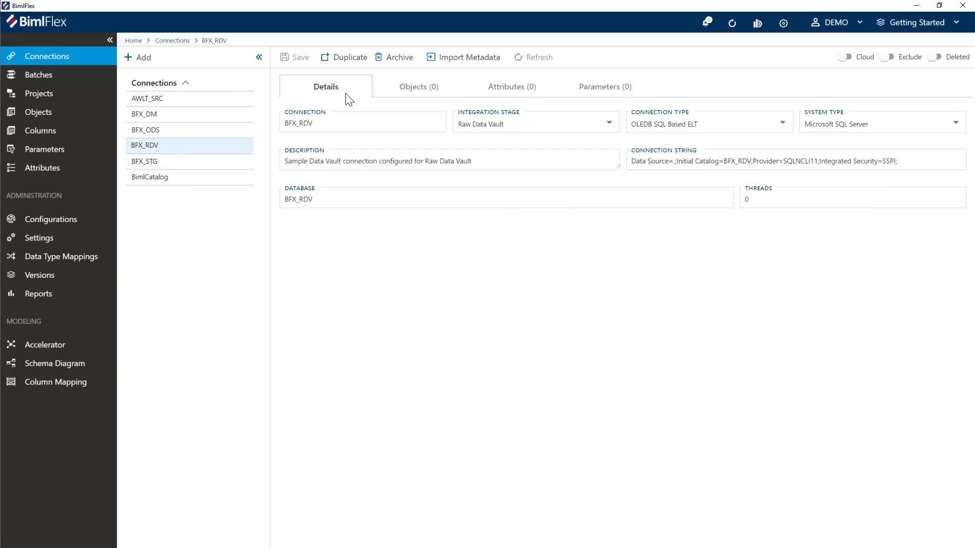
left_click(380, 61)
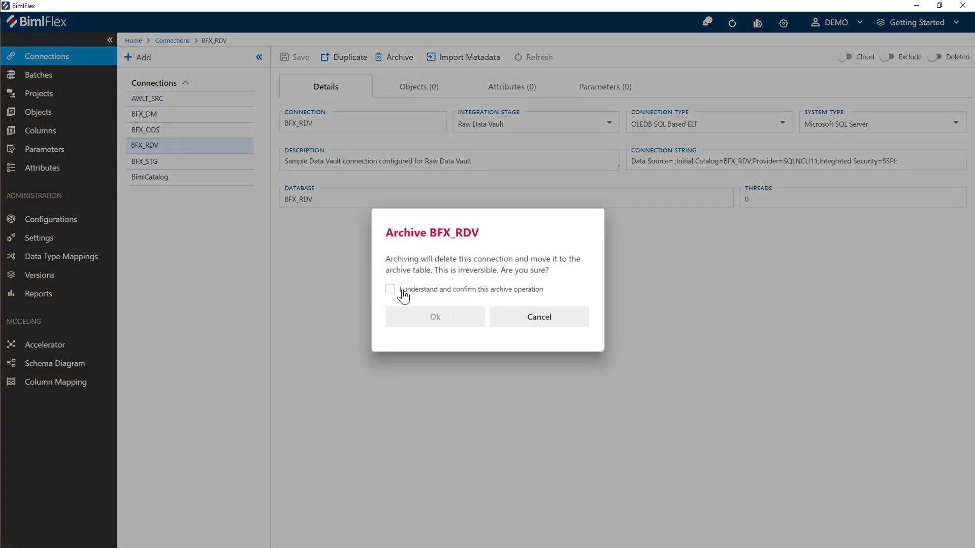
left_click(399, 290)
left_click(402, 319)
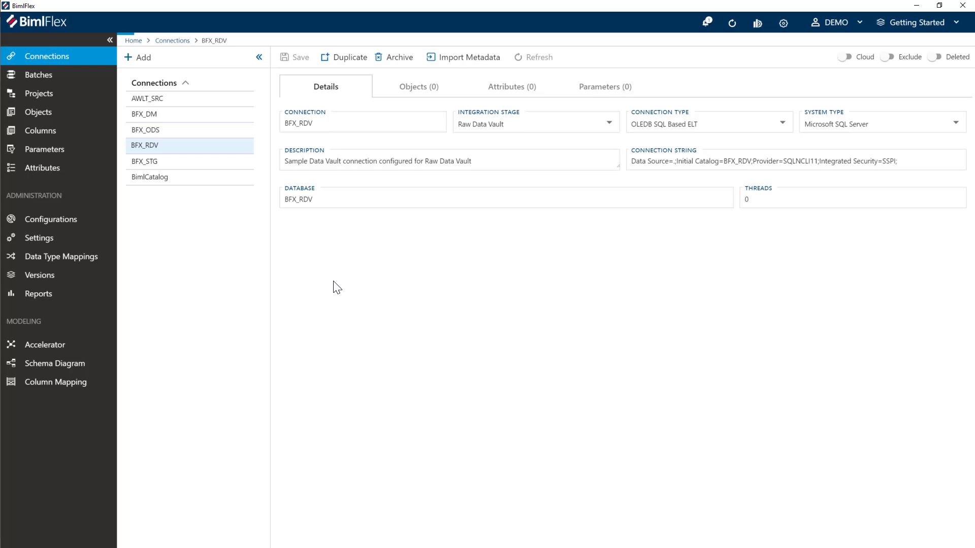
Archive the BFX_DM Data Mart connection and acknowledge that the operation is irreversible.
left_click(156, 117)
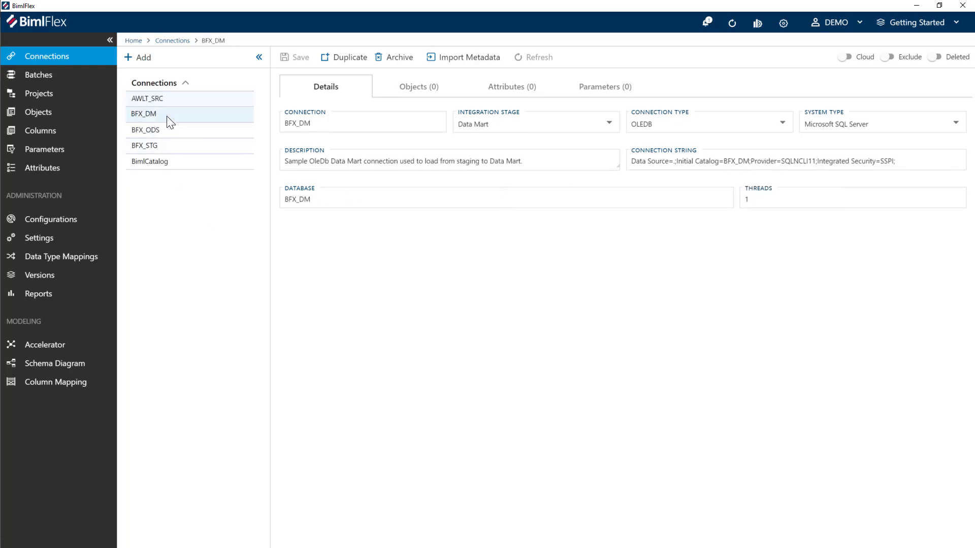
left_click(394, 59)
left_click(398, 289)
left_click(401, 320)
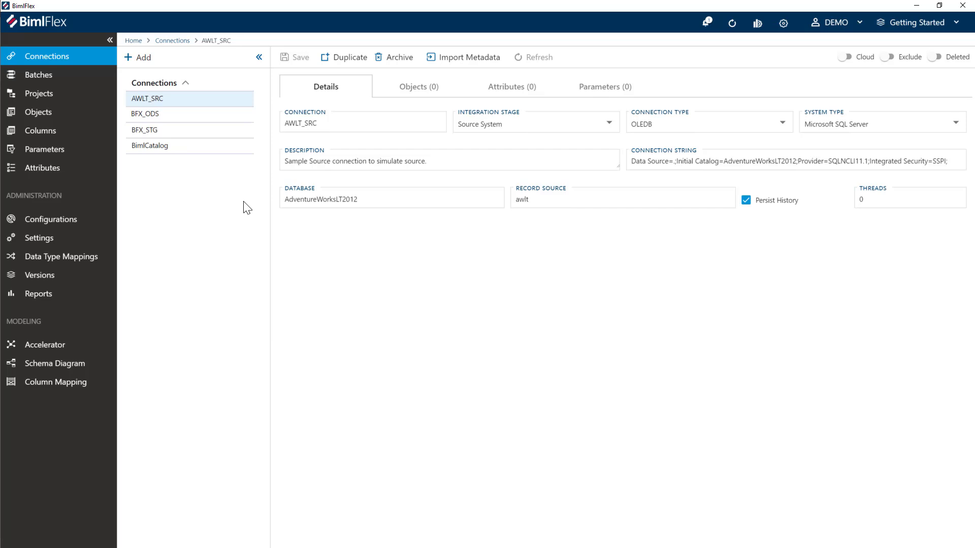
Set the integration template of the EXT_AWLT_SRC project to ADF: Source -> Target and save the project.
left_click(25, 99)
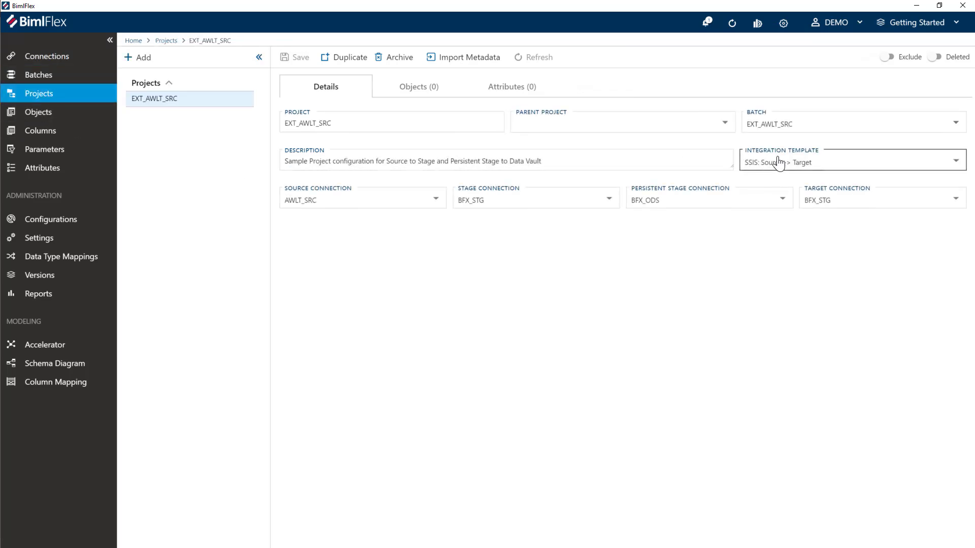
left_click(821, 202)
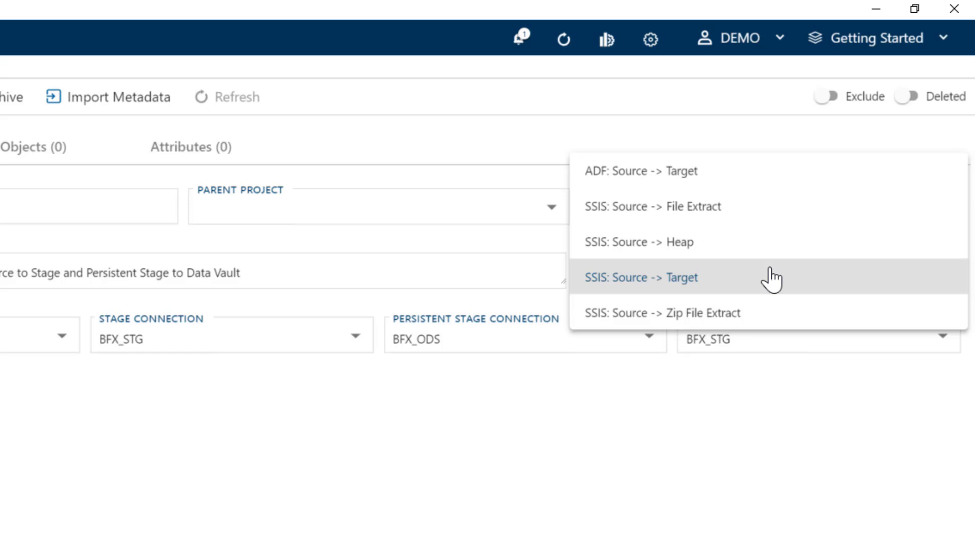
left_click(706, 186)
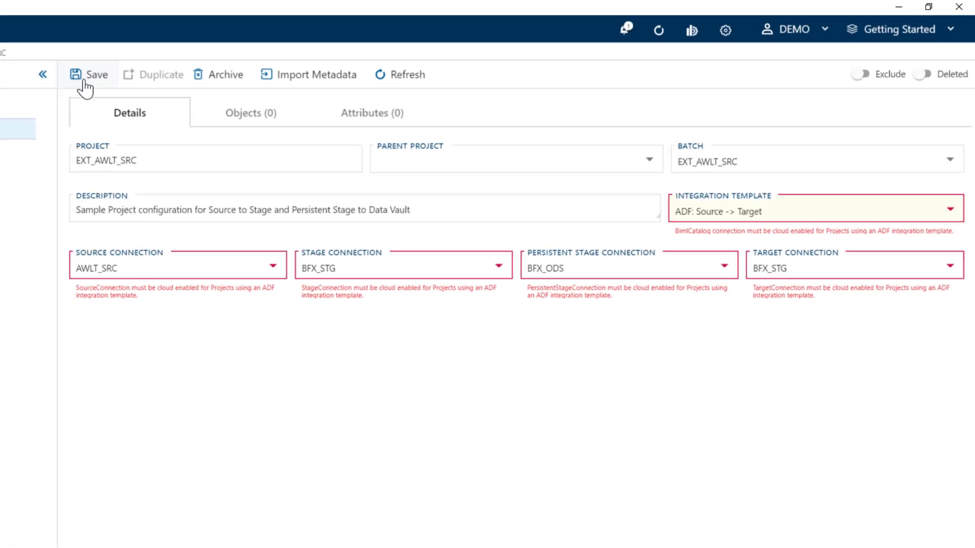
left_click(87, 76)
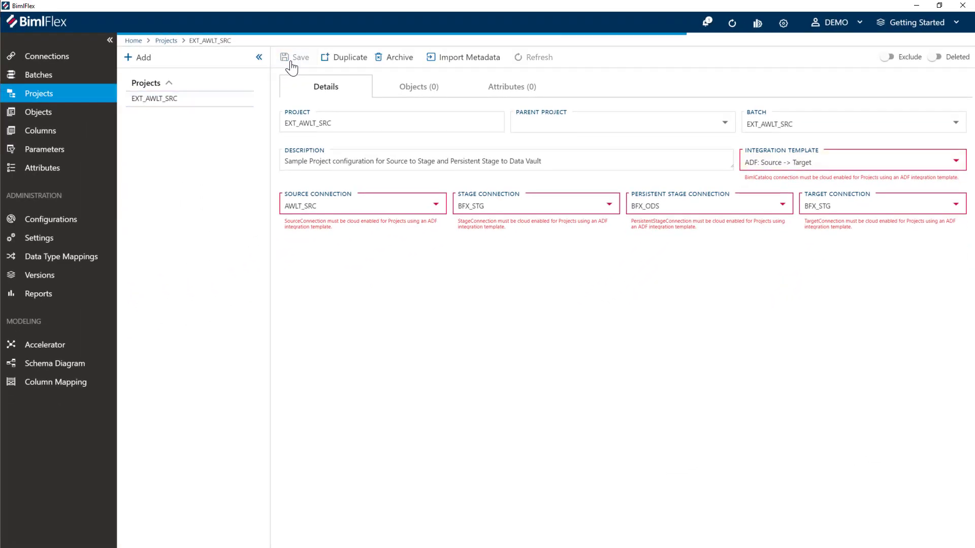
Duplicate the BFX_STG connection under the new name BFX_LND.
left_click(55, 59)
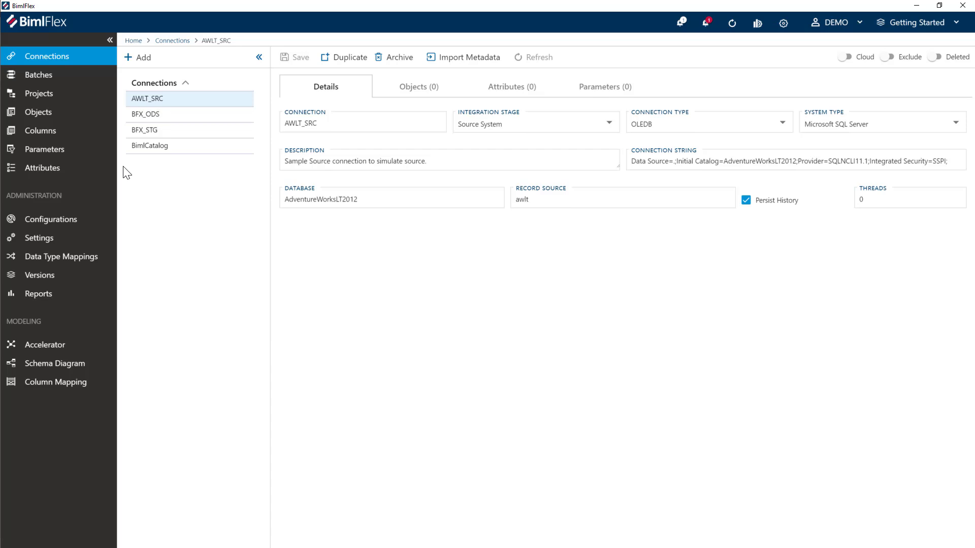
left_click(144, 133)
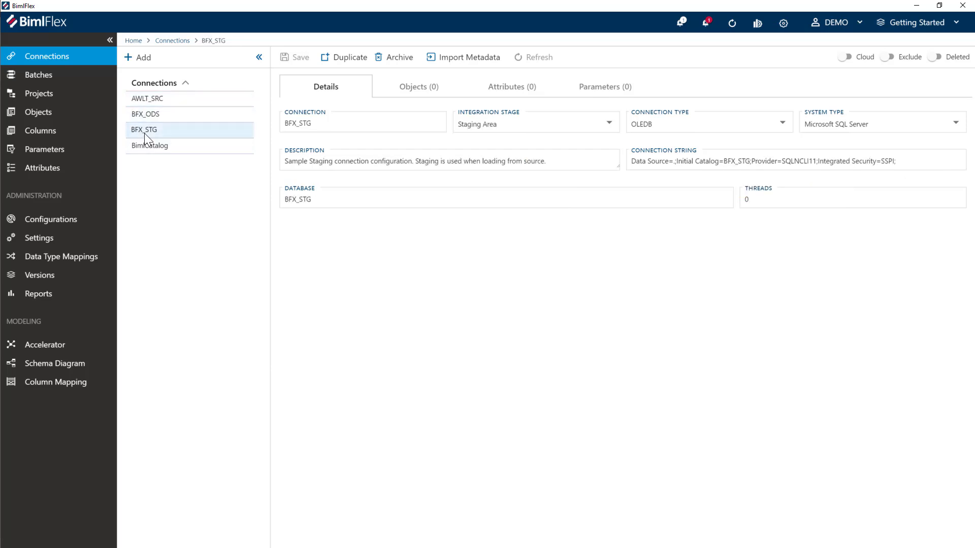
left_click(350, 57)
left_click(392, 259)
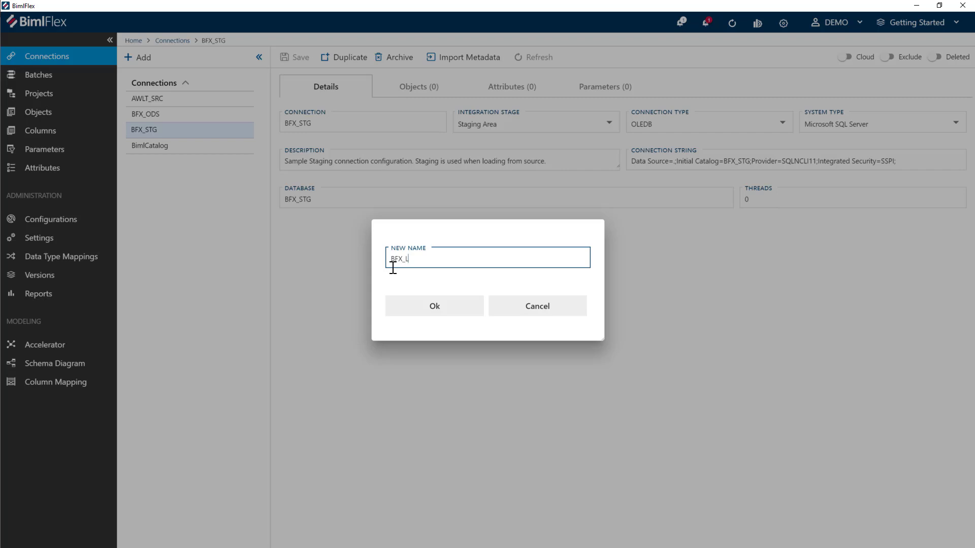
left_click(421, 309)
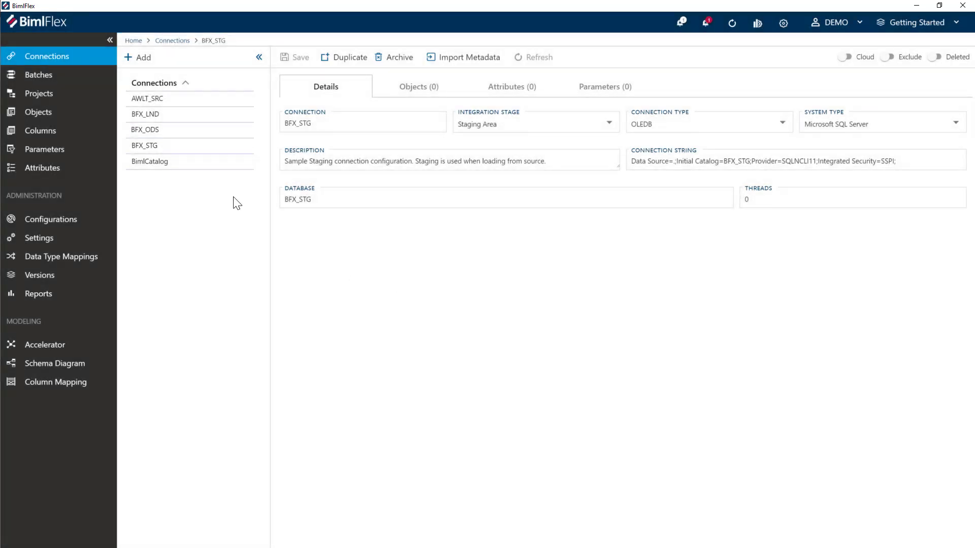
Set the integration stage of the BFX_LND connection to Landing Area and enable it for cloud.
left_click(168, 118)
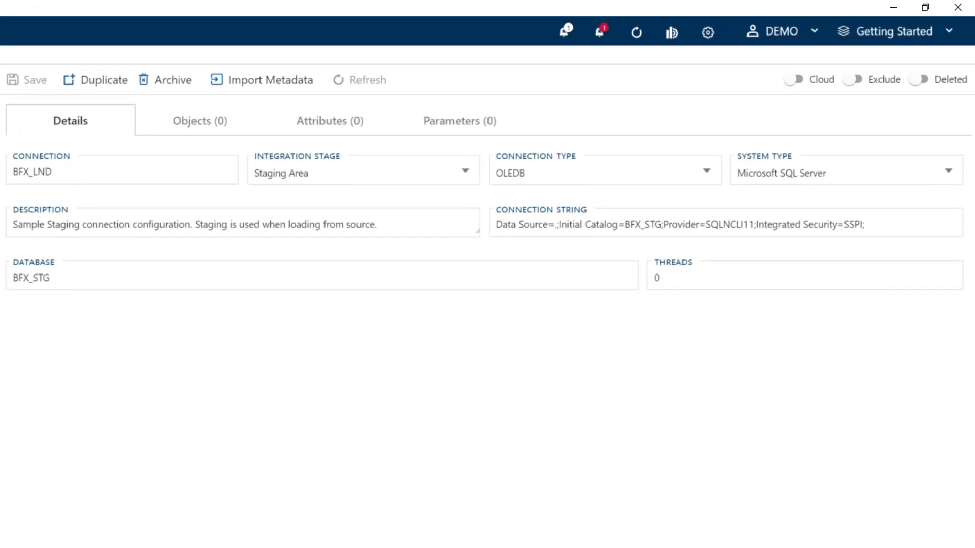
left_click(431, 181)
left_click(354, 225)
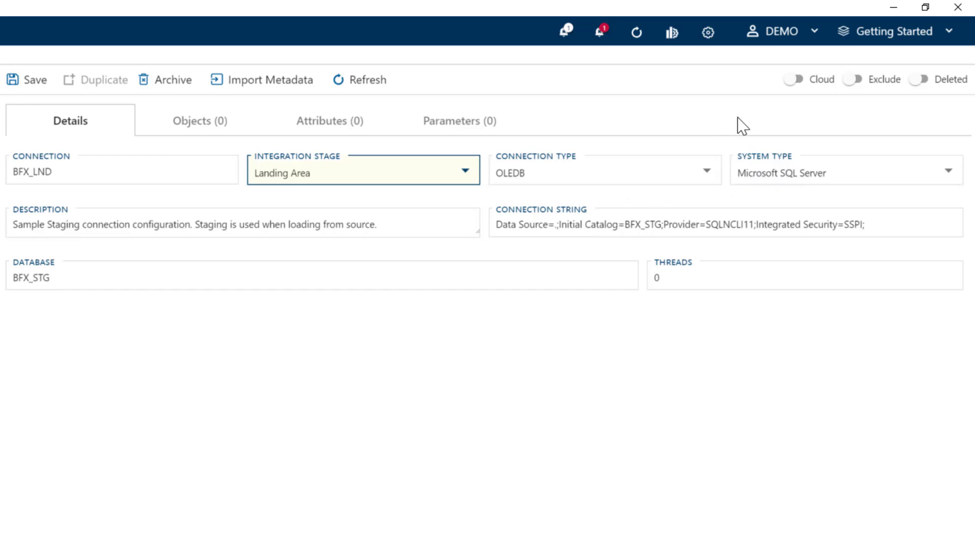
left_click(794, 80)
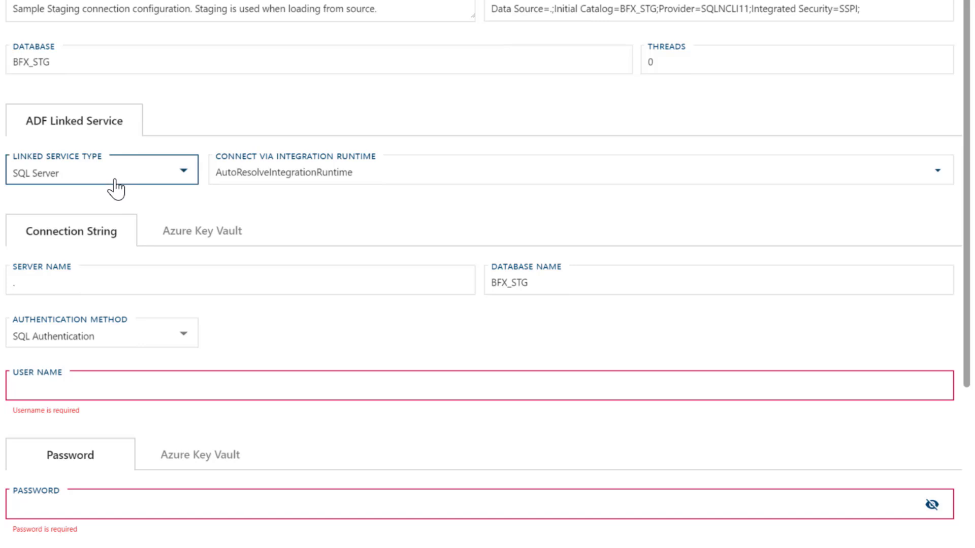
Keep SQL Server as the linked service type of BFX_LND and source its connection string from Azure Key Vault.
left_click(115, 181)
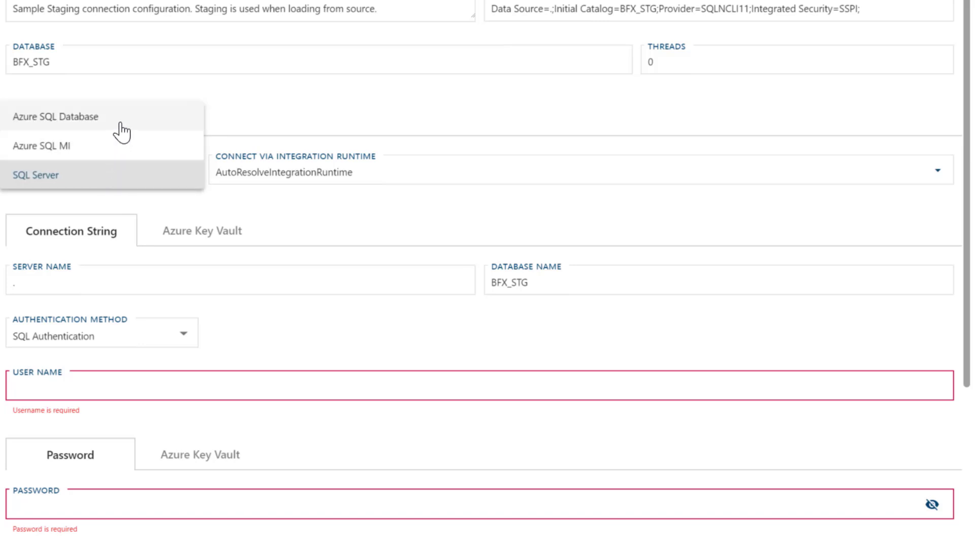
left_click(82, 189)
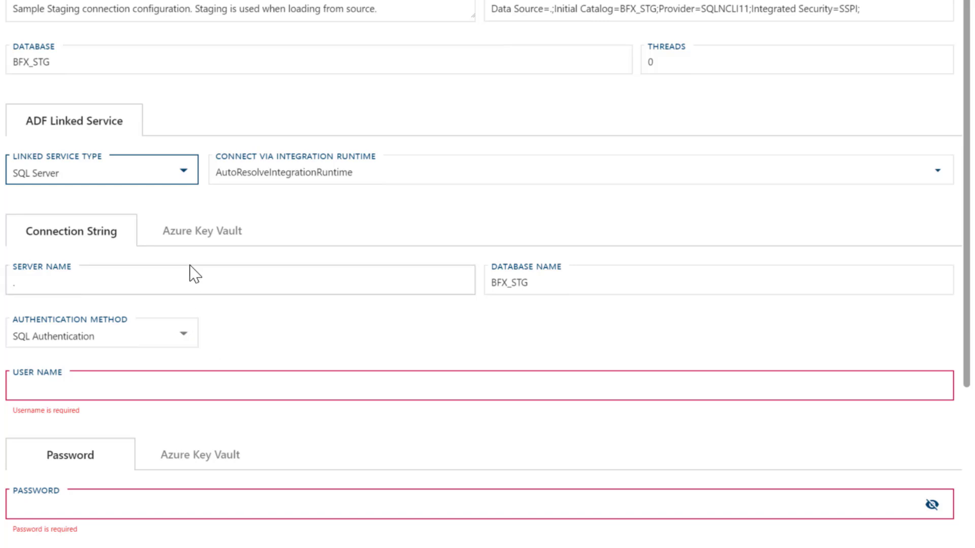
left_click(194, 237)
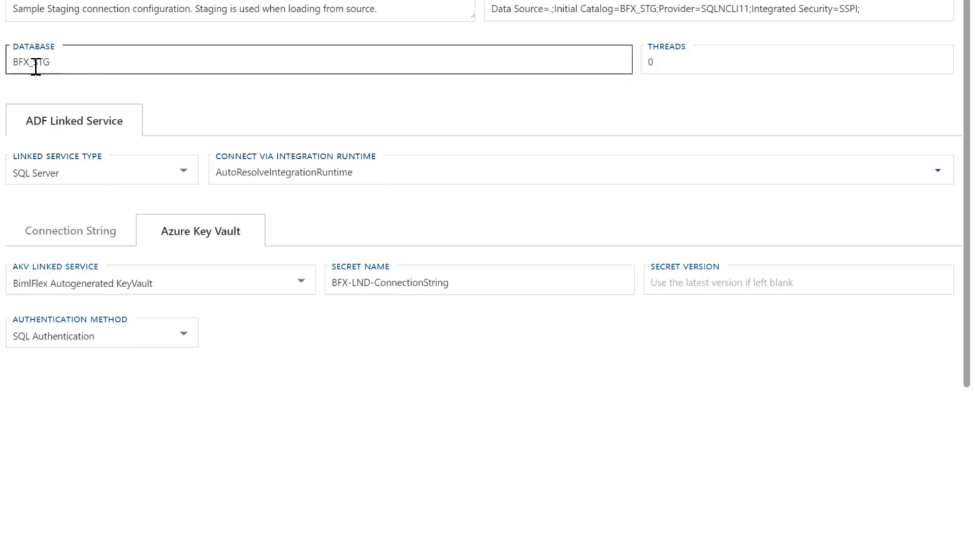
Set the BFX_LND database to BFX_DB and the secret name to BFX-DB-ConnectionString, copying that name for reuse, and save the connection.
left_click_drag(36, 66, 68, 68)
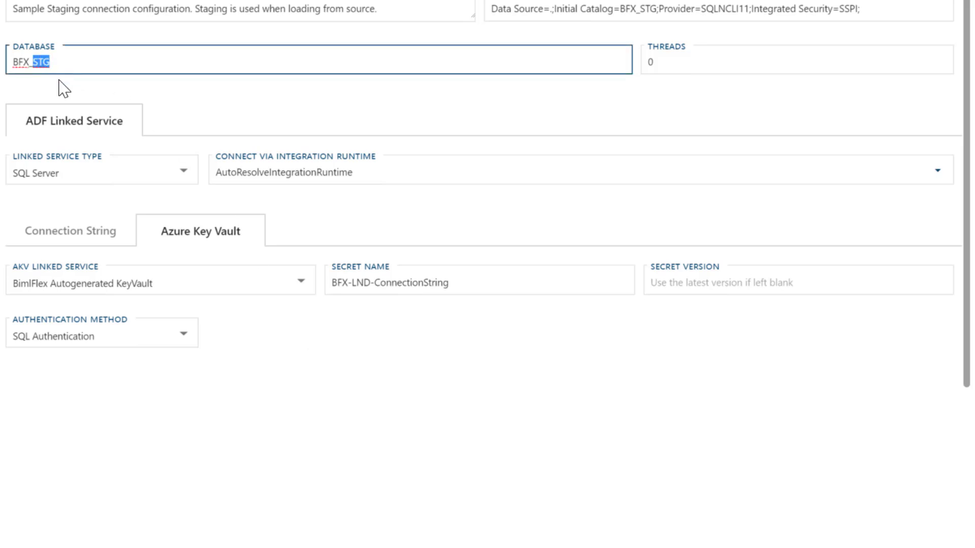
type("DB")
left_click(354, 282)
left_click_drag(353, 282, 374, 283)
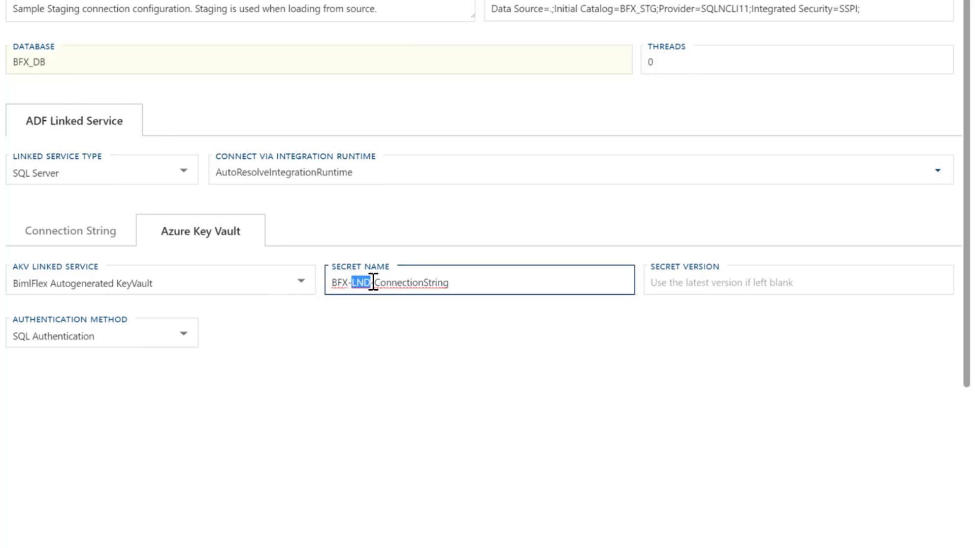
type("DB")
key("ctrl+a")
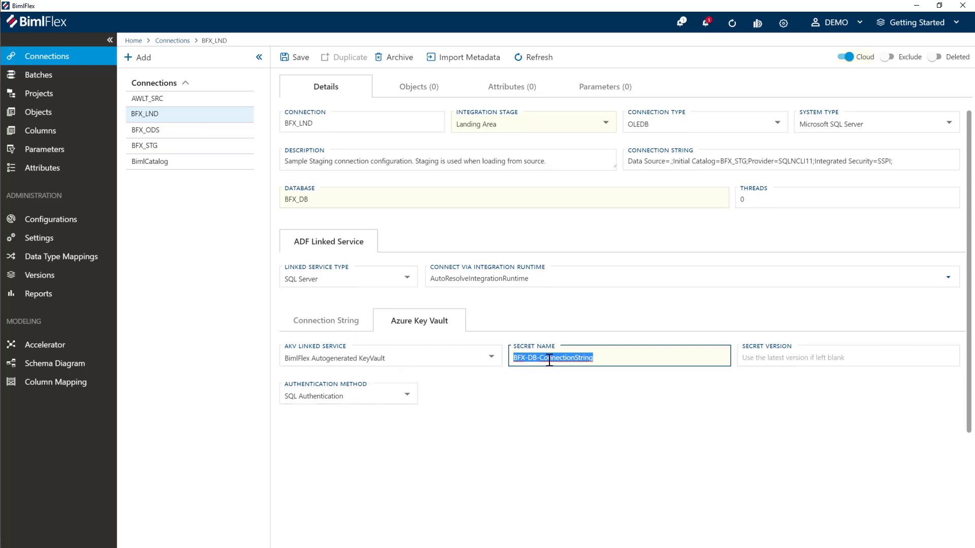
left_click(291, 59)
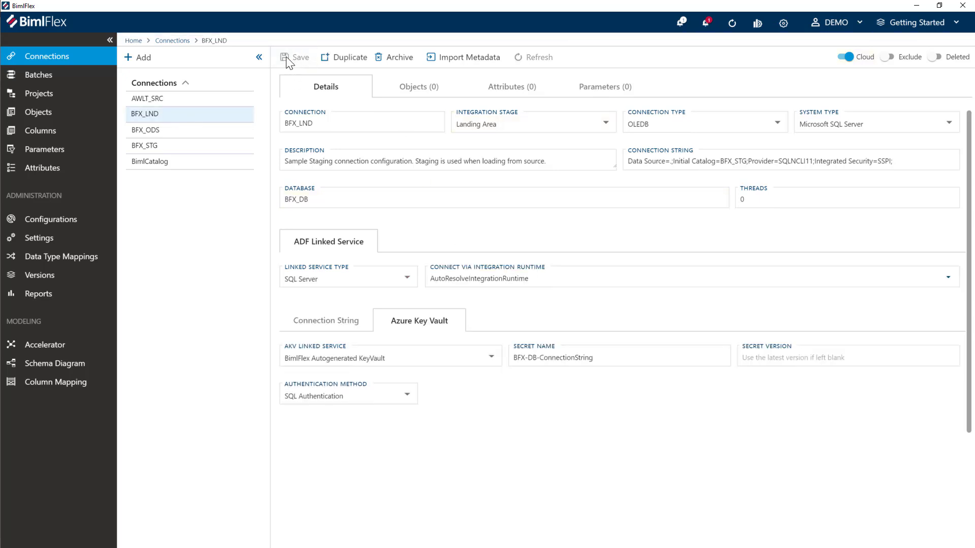
Enable the AWLT_SRC connection for cloud and source its connection string from Azure Key Vault.
left_click(155, 101)
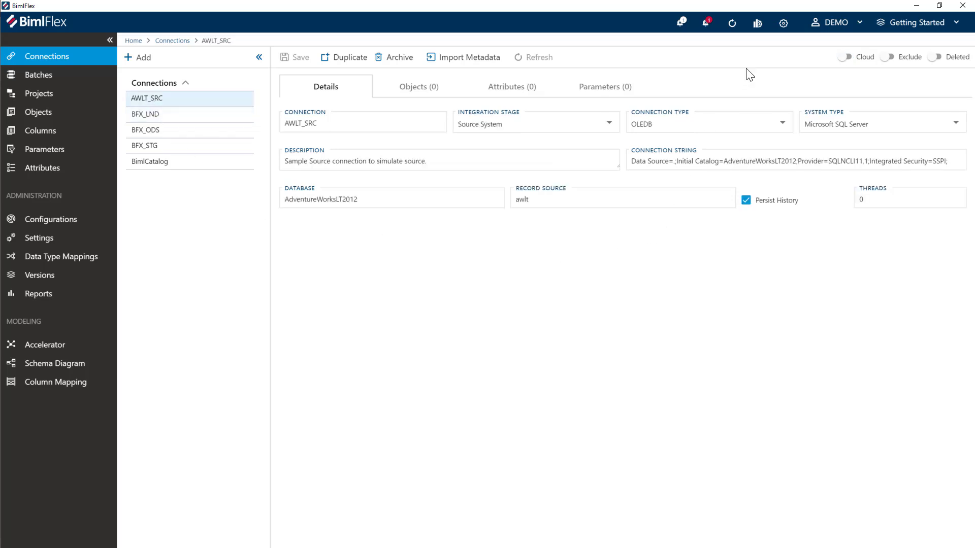
left_click(844, 56)
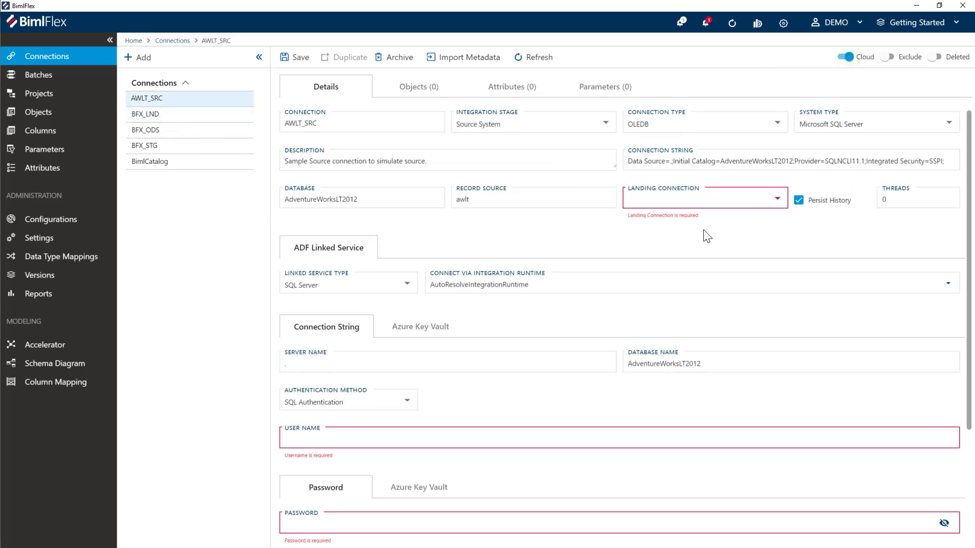
left_click(412, 328)
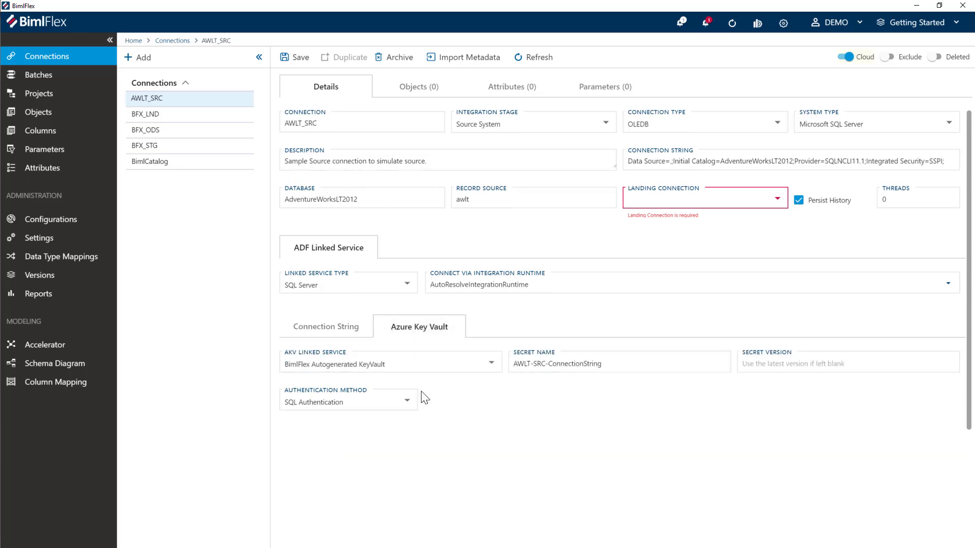
Set the landing connection of AWLT_SRC to BFX_LND and save the connection.
left_click(766, 203)
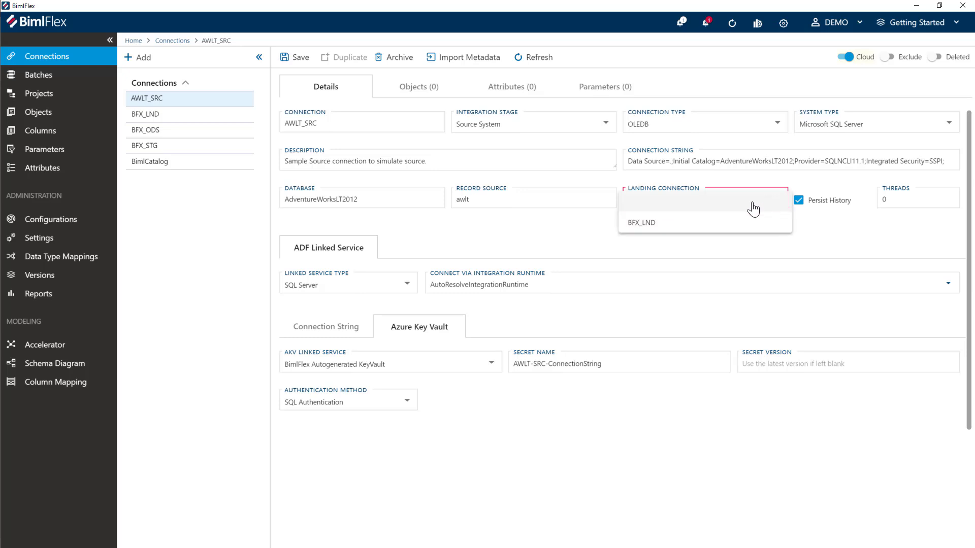
left_click(654, 224)
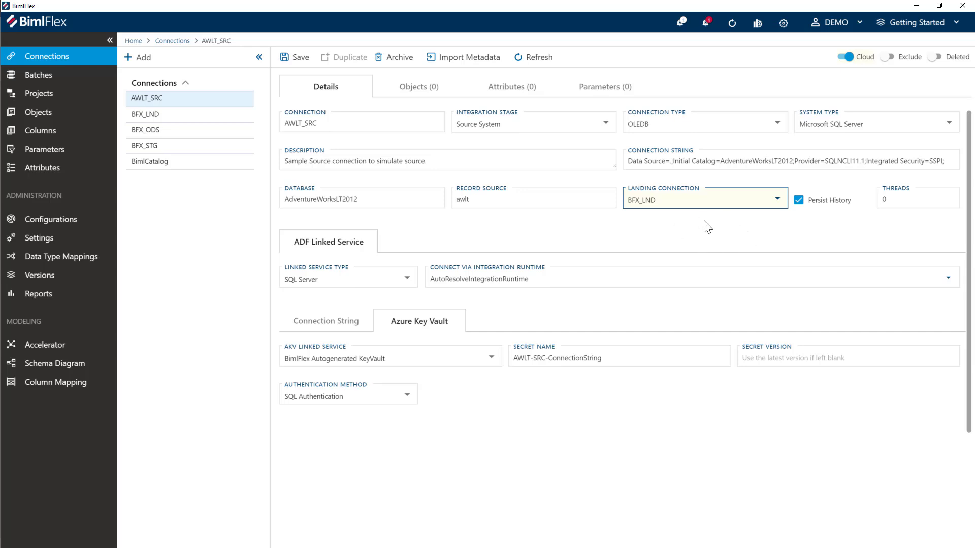
left_click(285, 58)
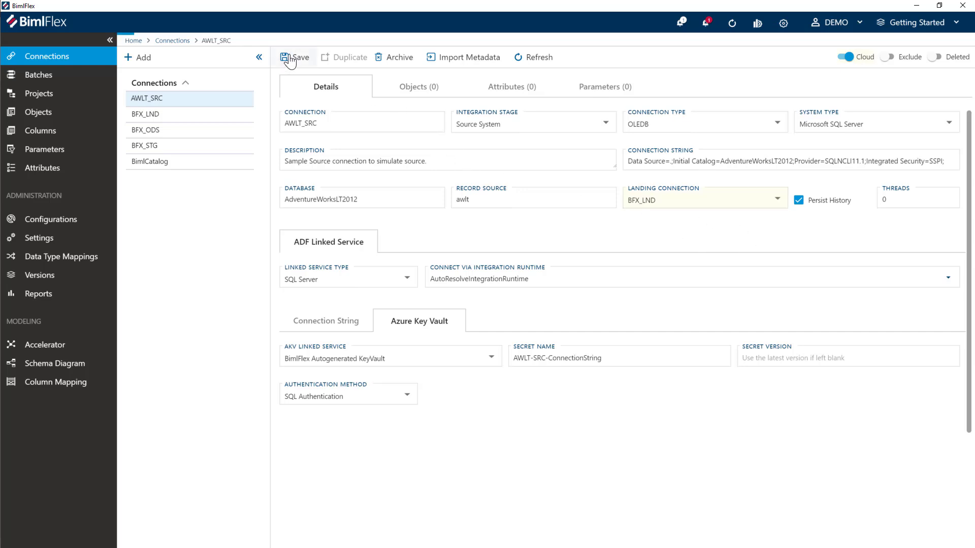
Enable the BFX_ODS connection for cloud and use the Azure Key Vault secret name BFX-DB-ConnectionString for its connection string.
left_click(140, 135)
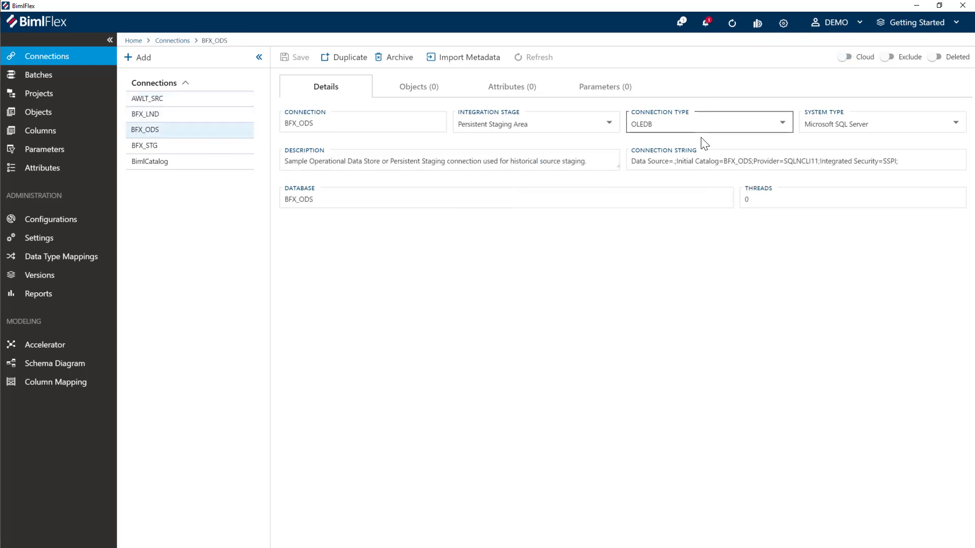
left_click(847, 57)
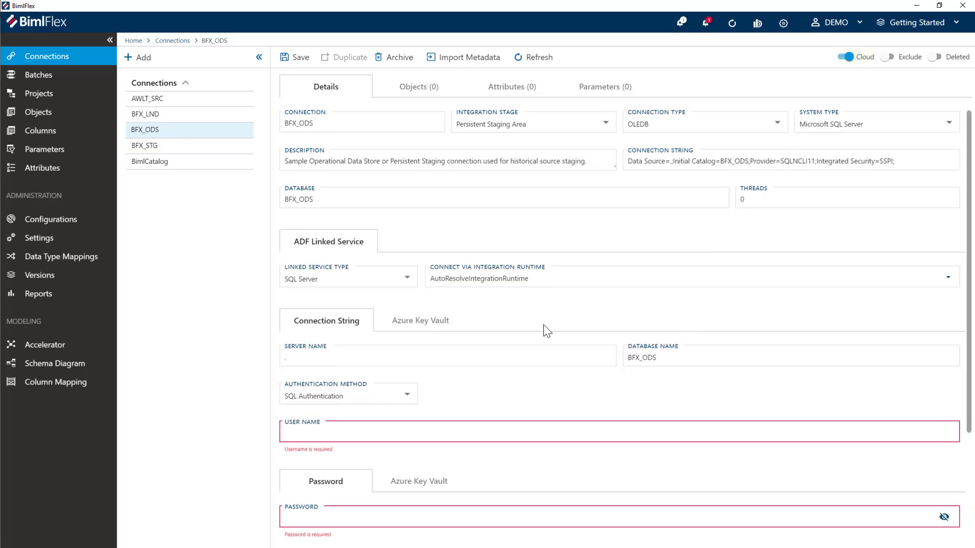
left_click(410, 327)
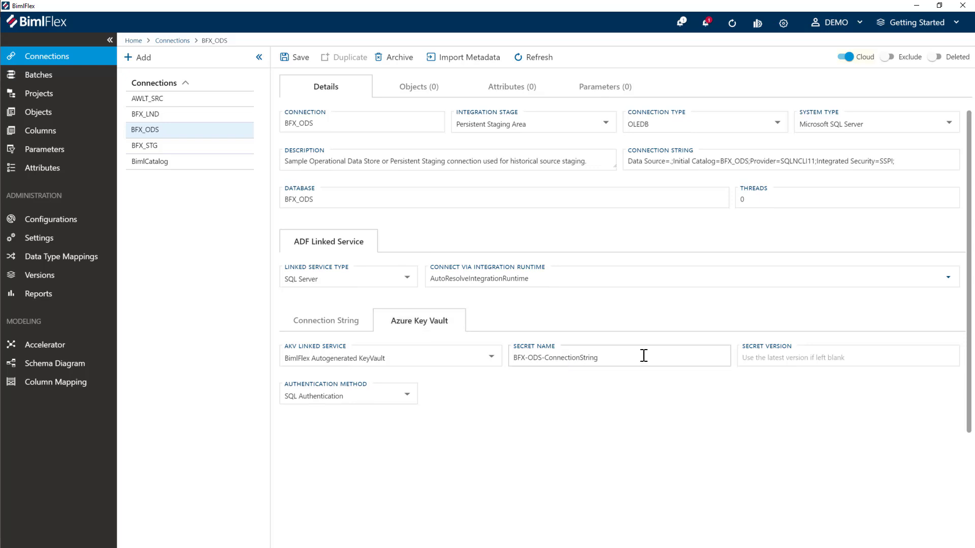
left_click_drag(644, 355, 553, 357)
key("ctrl+a")
key("ctrl+v")
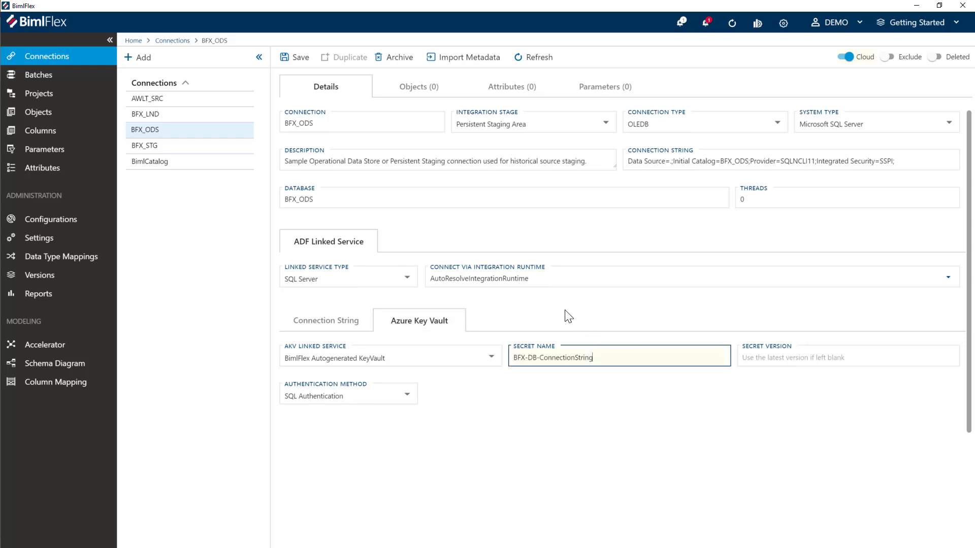
Set the database of the BFX_ODS connection to BFX_DB and save the connection.
left_click(317, 198)
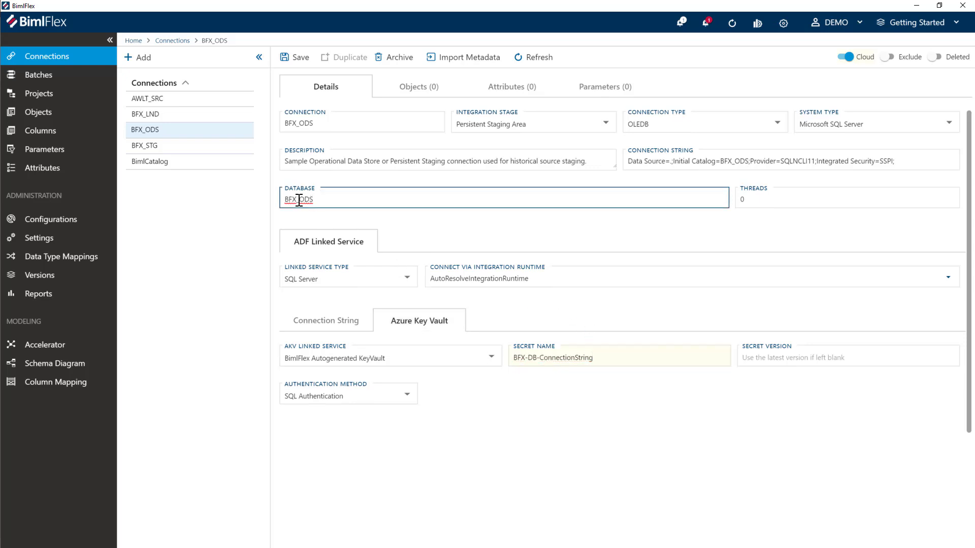
left_click_drag(299, 200, 322, 203)
type("D")
left_click(287, 58)
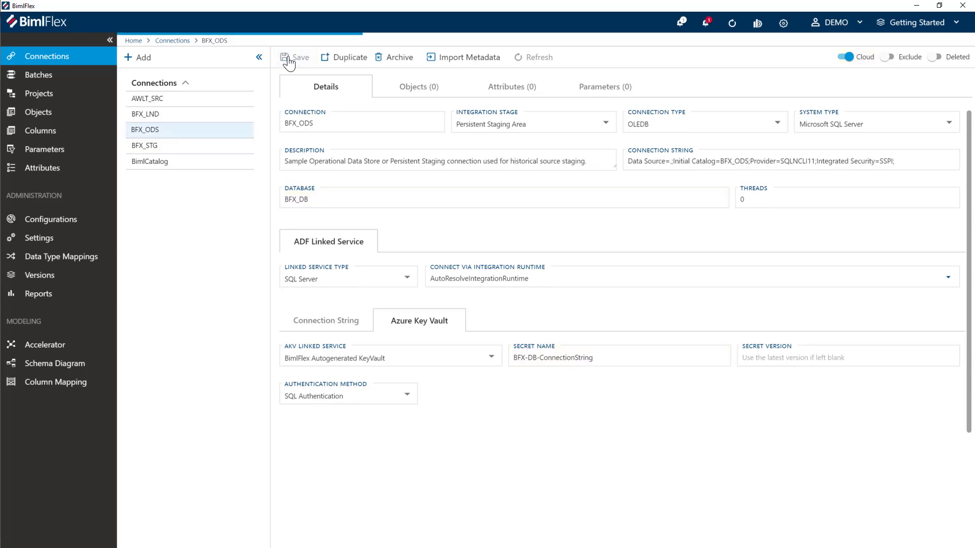
Enable the BFX_STG connection for cloud and use the Azure Key Vault secret name BFX-DB-ConnectionString for its connection string.
left_click(183, 147)
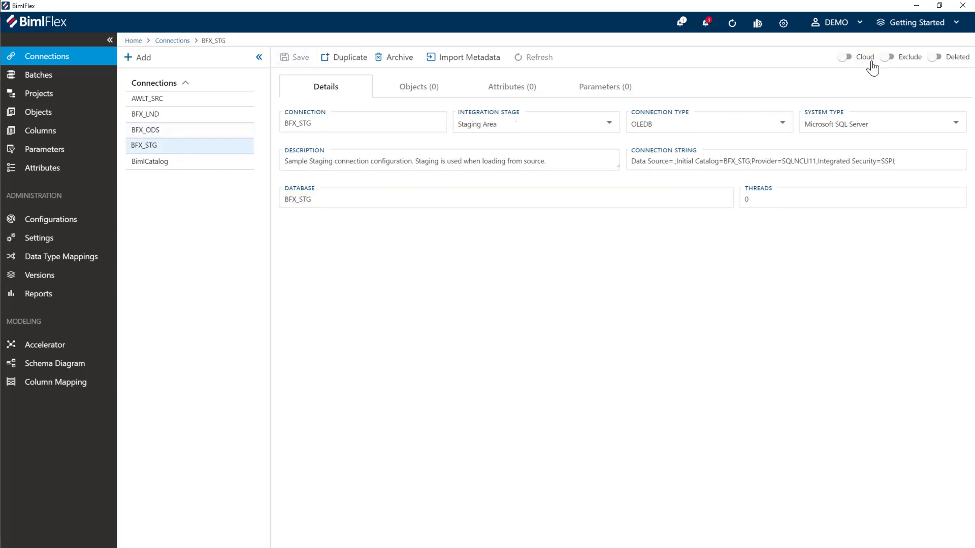
left_click(846, 57)
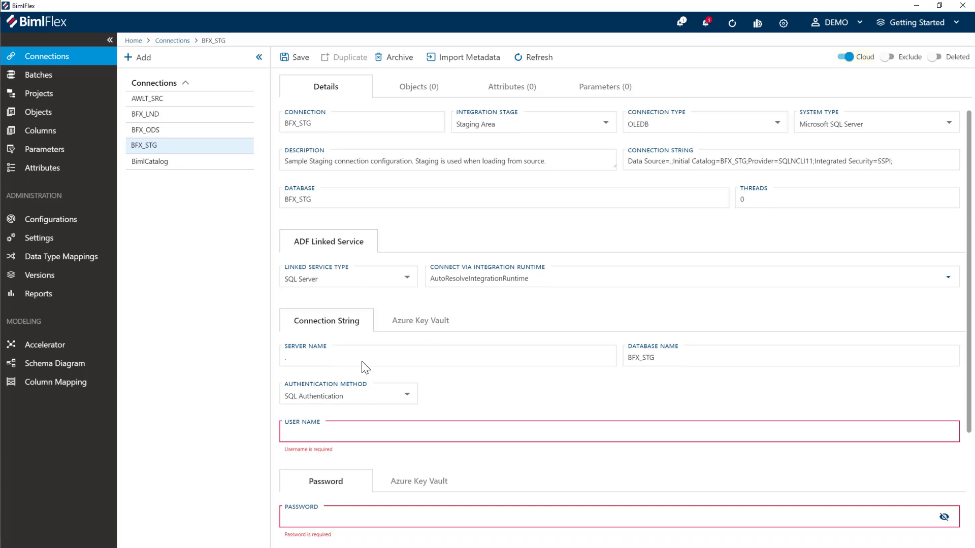
left_click(393, 320)
left_click_drag(597, 358, 467, 364)
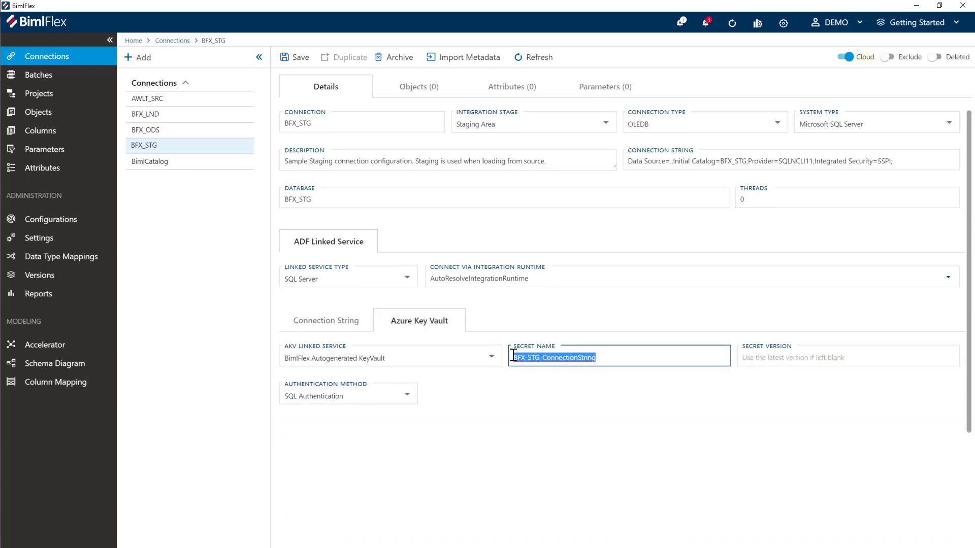
key("ctrl+v")
Set the database of the BFX_STG connection to BFX_DB and save the connection.
left_click(301, 199)
left_click_drag(301, 199, 322, 198)
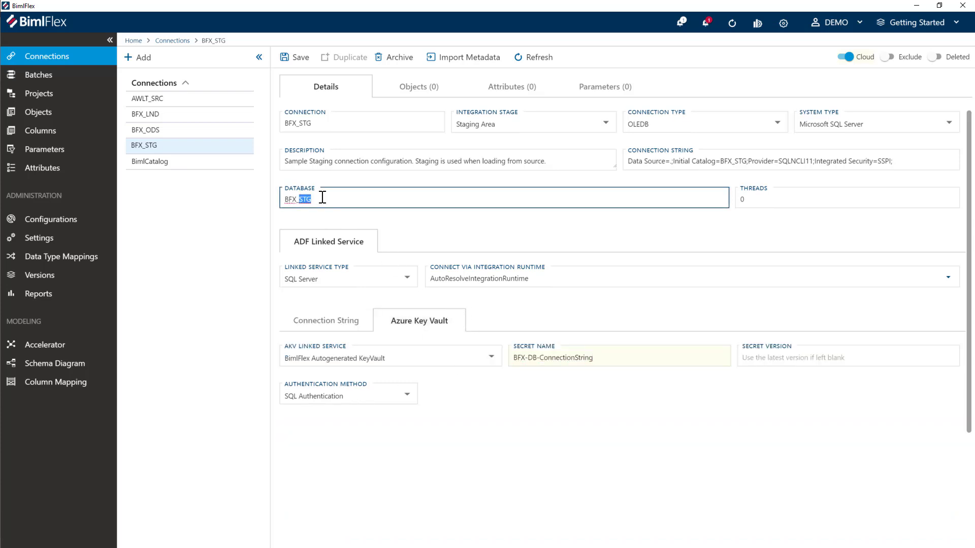
type("DB")
left_click(296, 59)
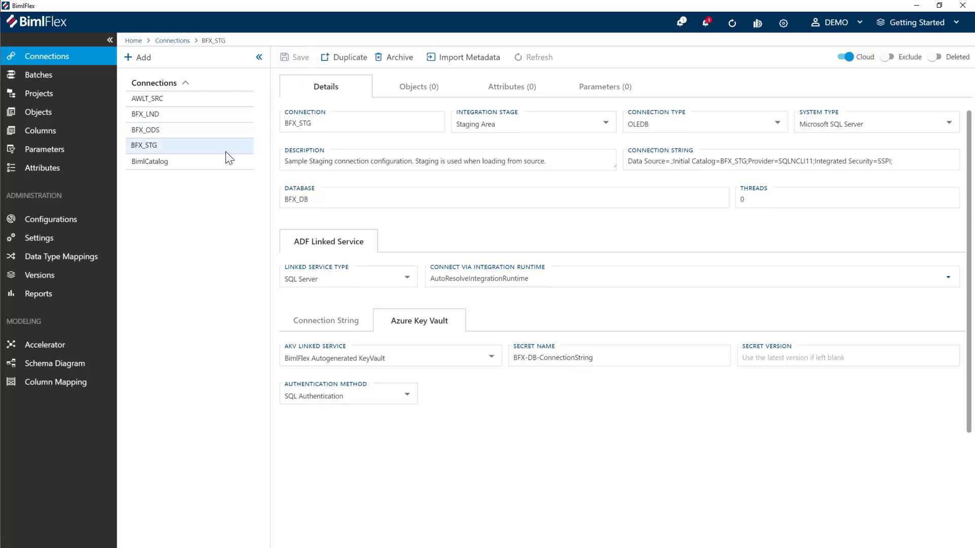
Enable the BimlCatalog connection for cloud with an Azure Key Vault connection string and SQL Authentication, and save it.
left_click(200, 164)
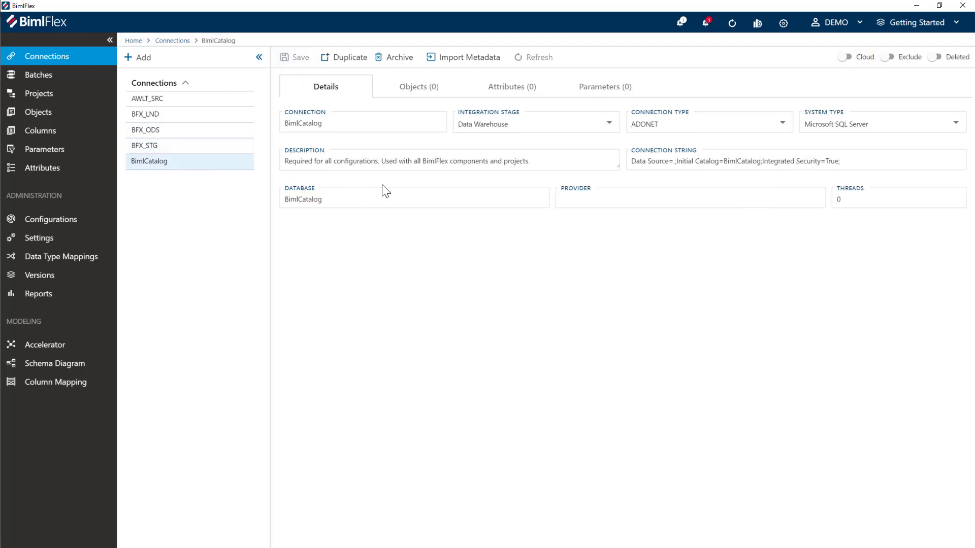
left_click(845, 58)
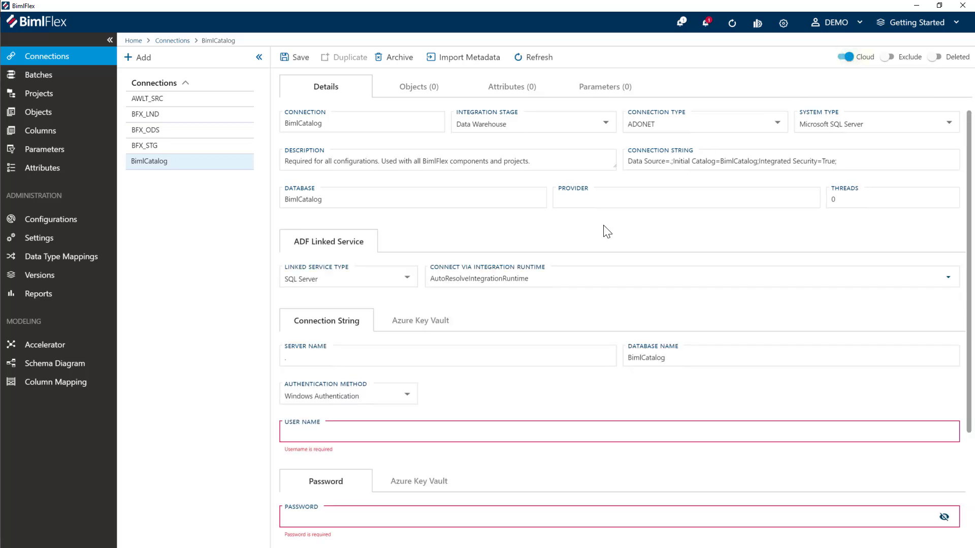
left_click(429, 323)
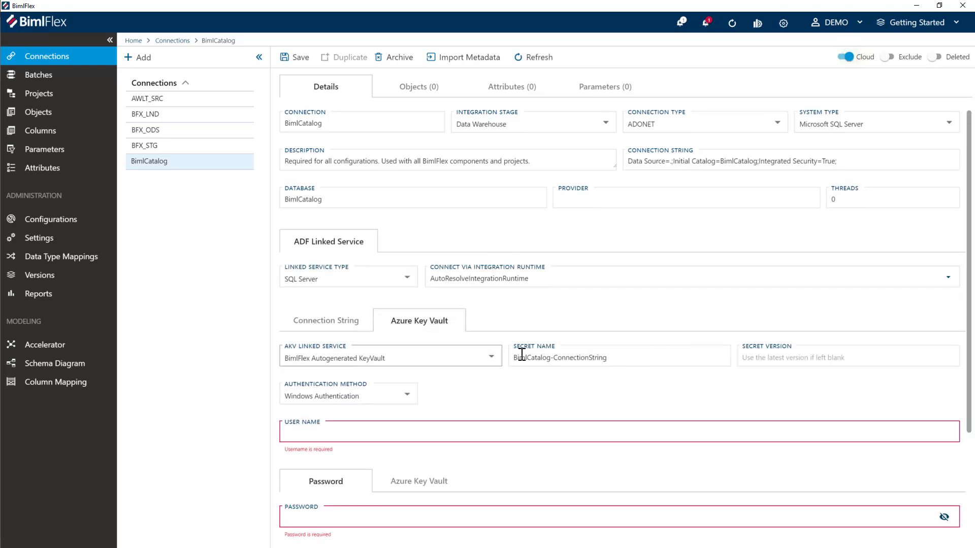
left_click(348, 396)
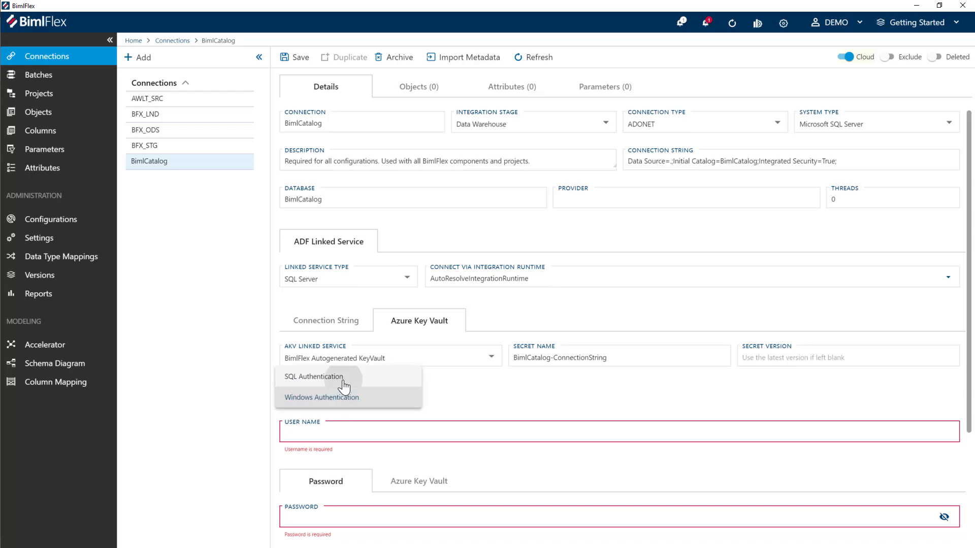
left_click(336, 375)
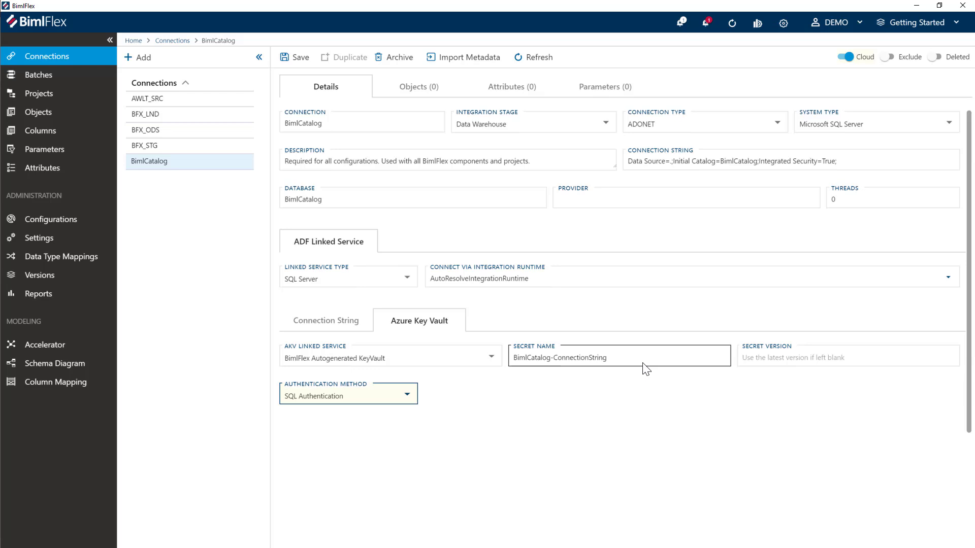
left_click(293, 58)
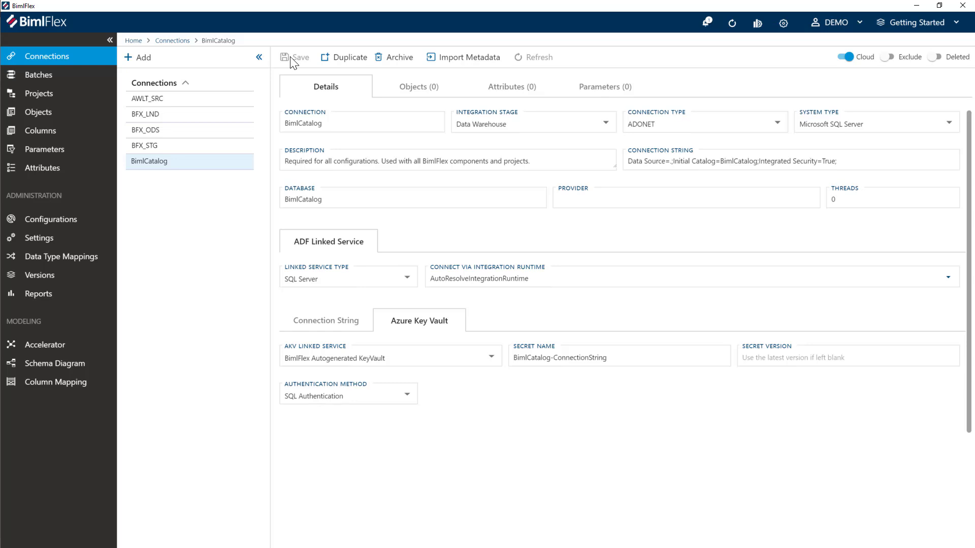
left_click(154, 100)
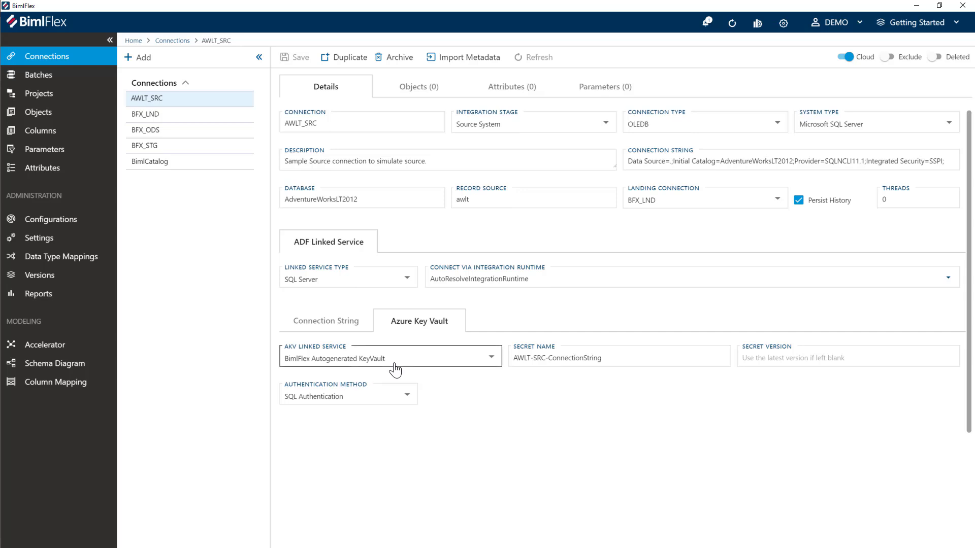
left_click(395, 370)
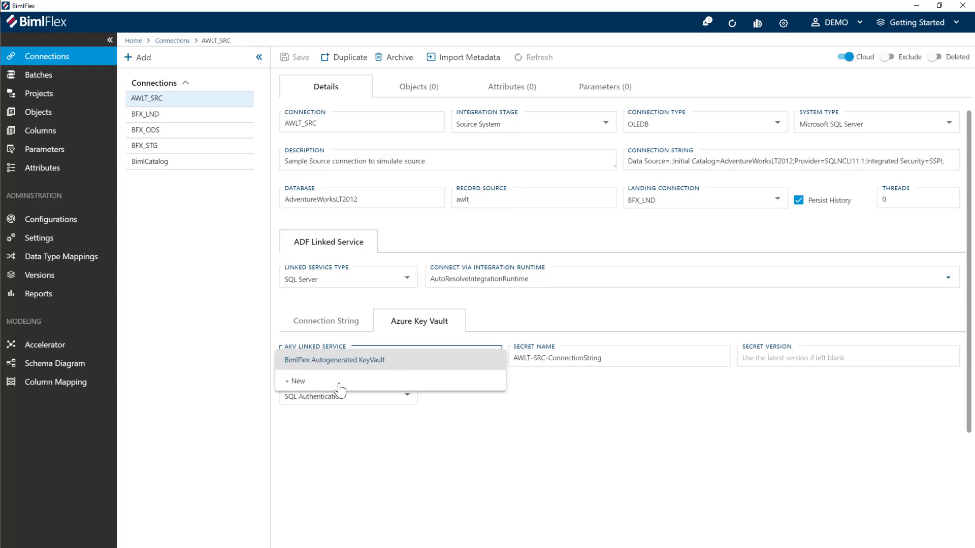
left_click(311, 388)
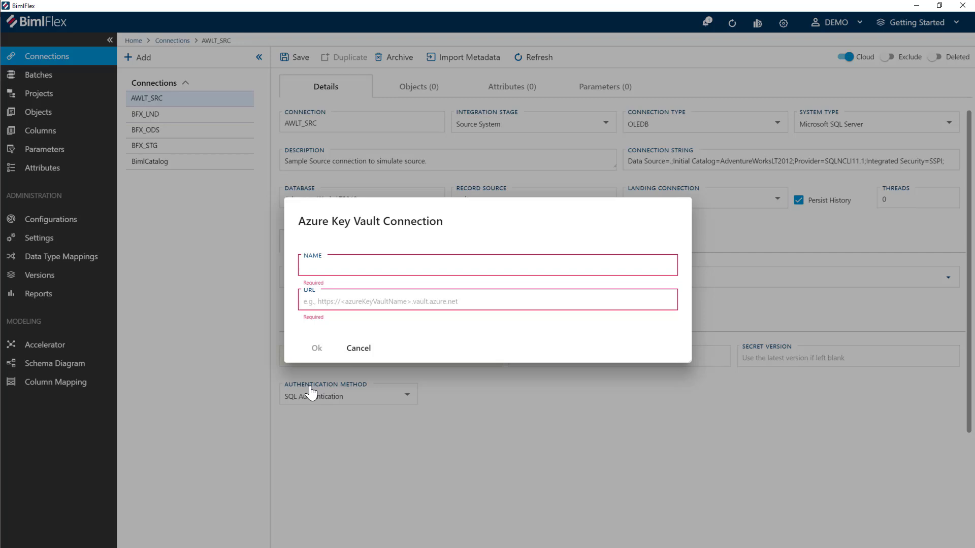
left_click(417, 265)
type("bimflex")
key("Tab")
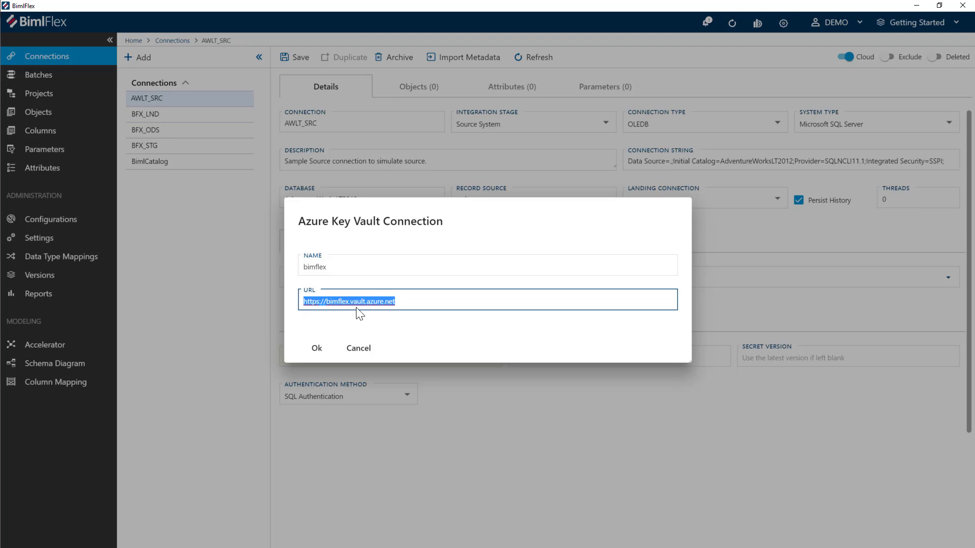
left_click(317, 348)
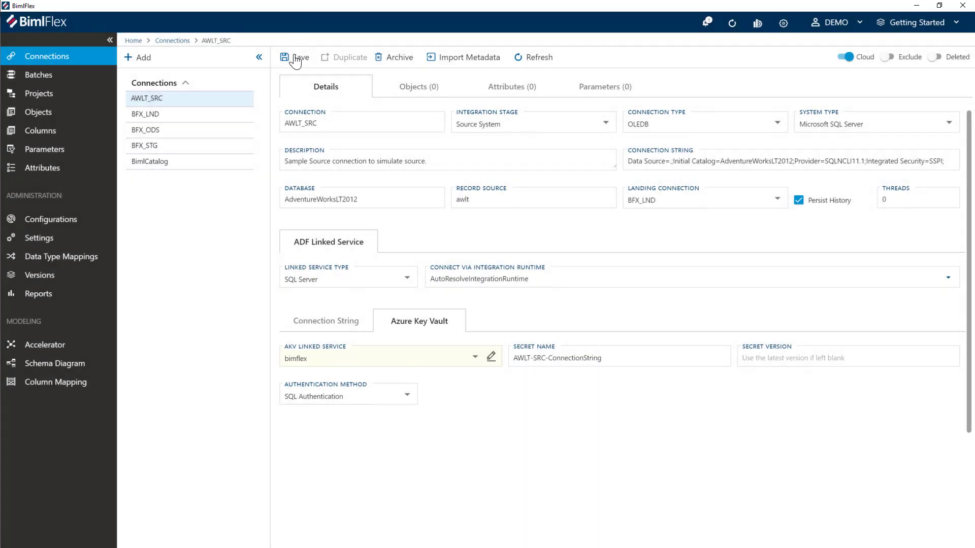
left_click(294, 58)
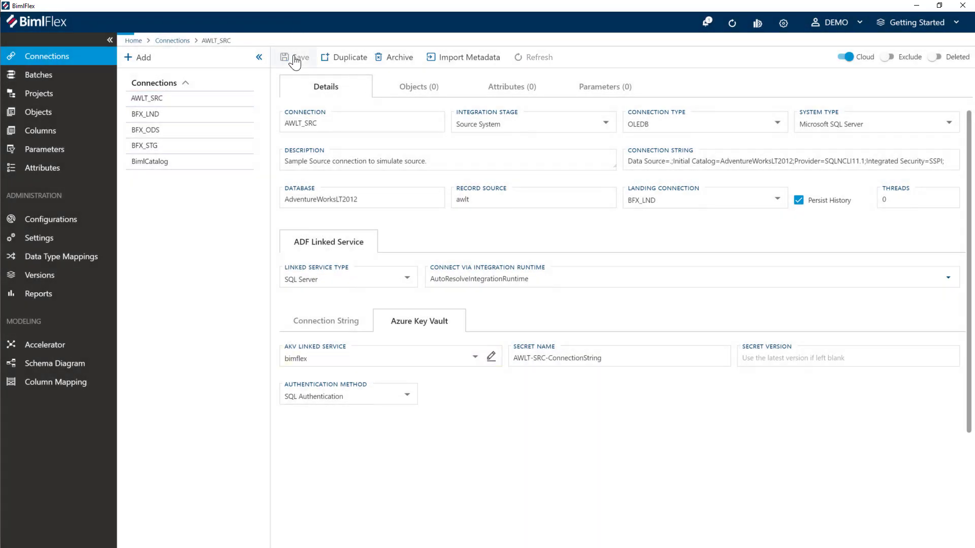
Assign the bimflex Key Vault linked service to the BFX_LND connection and save it.
left_click(166, 115)
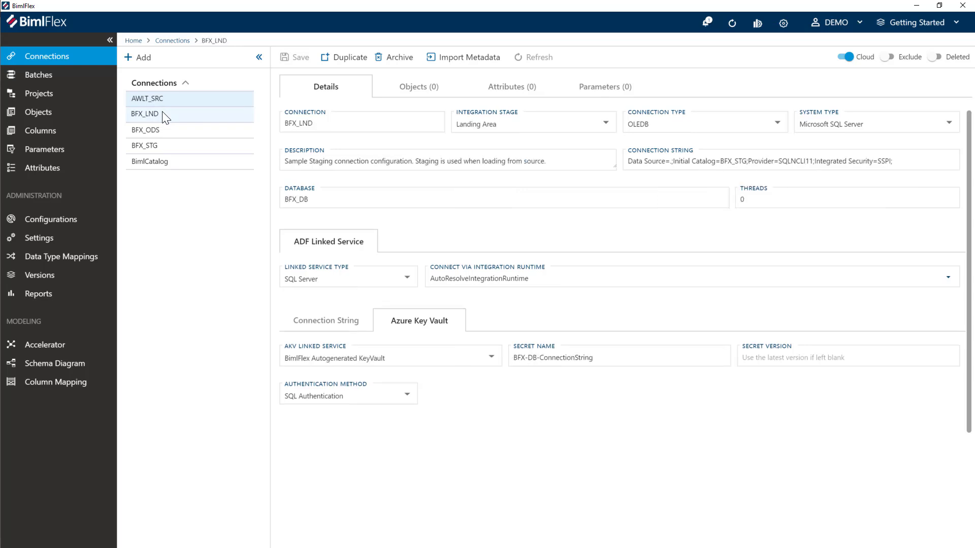
left_click(378, 362)
left_click(381, 379)
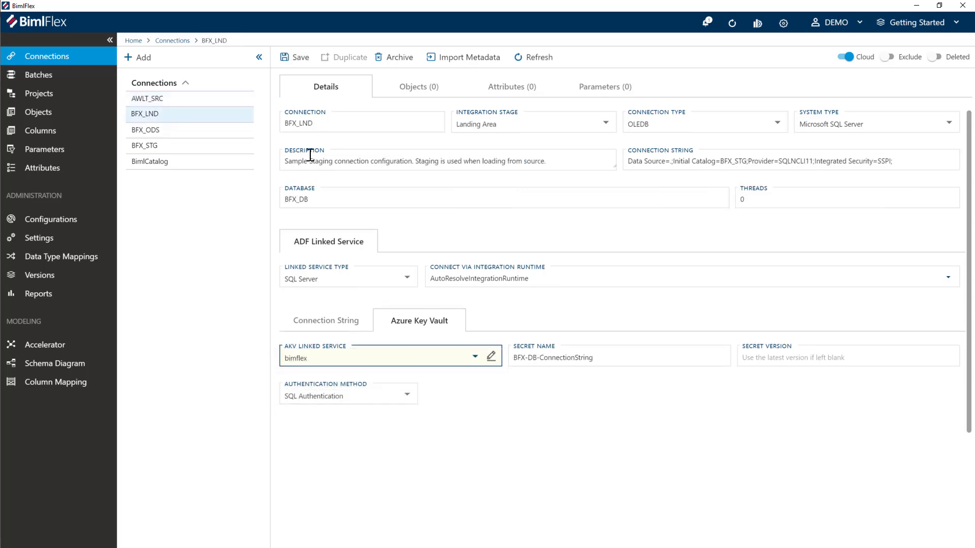
left_click(284, 58)
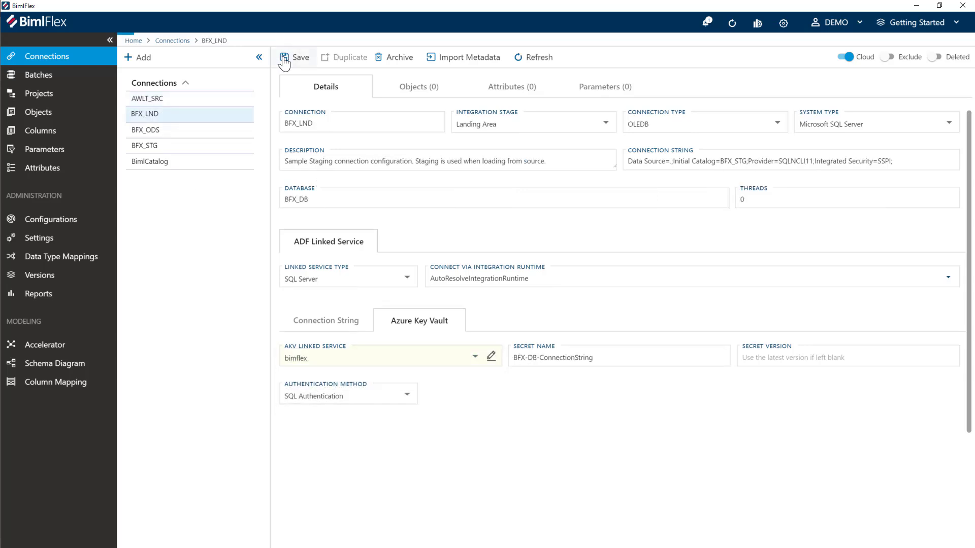
Assign the bimflex Key Vault linked service to the BFX_ODS connection and save it.
left_click(322, 360)
left_click(316, 382)
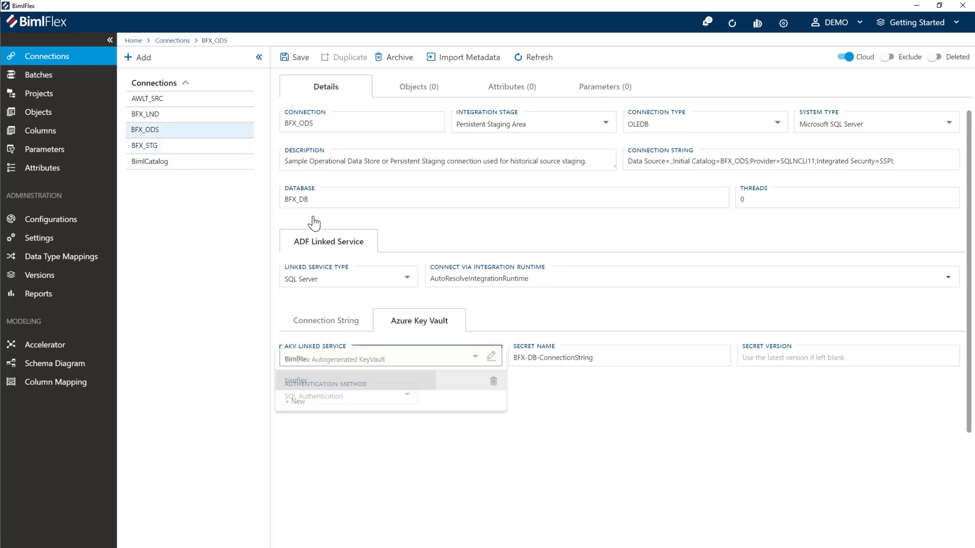
left_click(300, 60)
Assign the bimflex Key Vault linked service to the BFX_STG connection and save it.
left_click(182, 151)
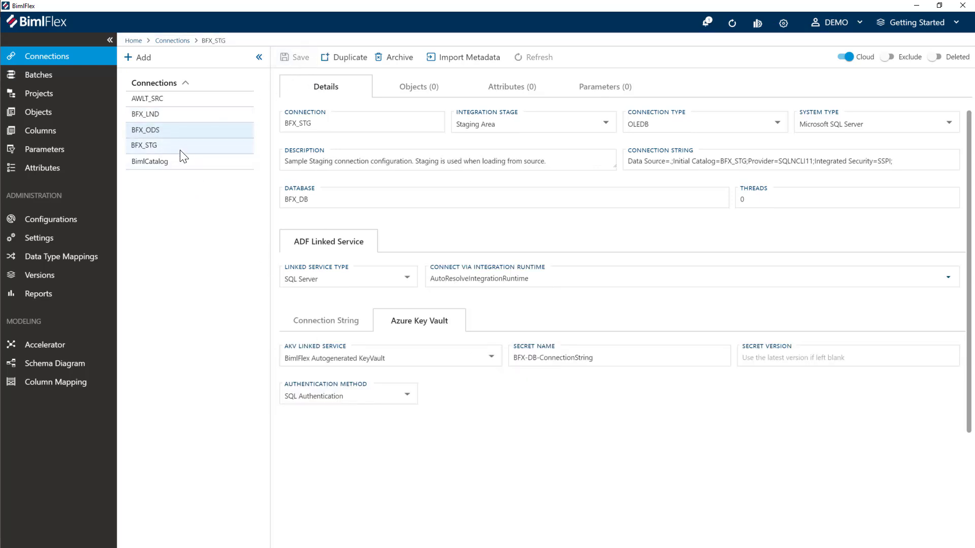
left_click(320, 357)
left_click(312, 378)
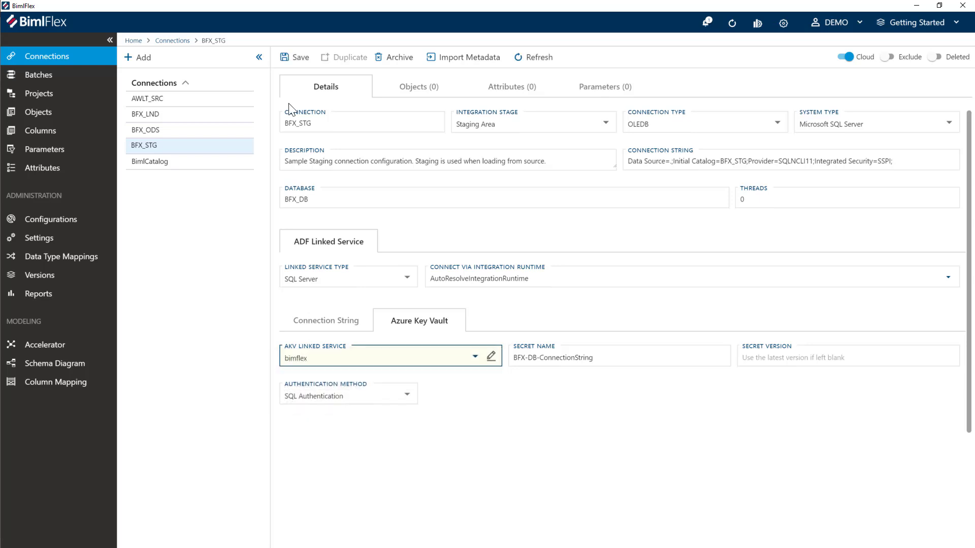
left_click(295, 59)
Assign the bimflex Key Vault linked service to the BimlCatalog connection and save it.
left_click(214, 162)
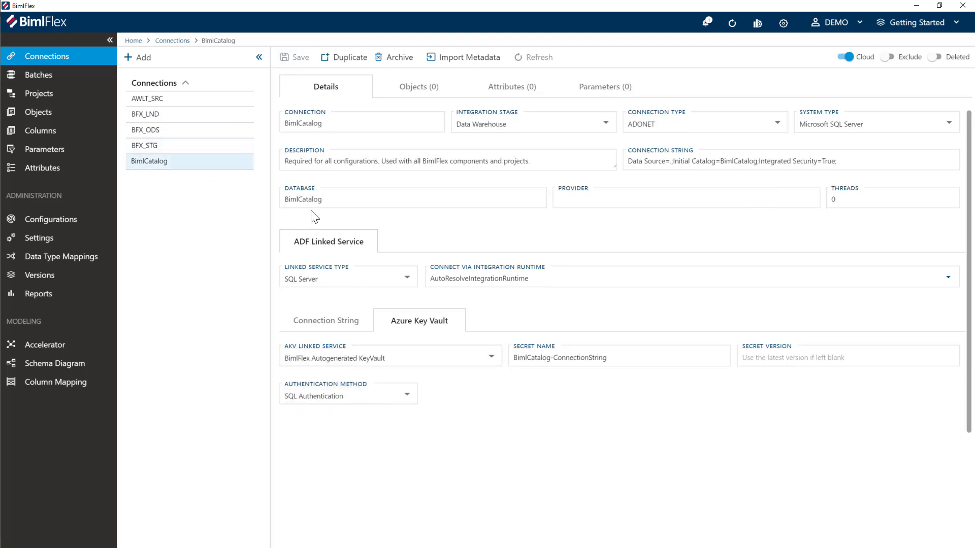
left_click(315, 358)
left_click(307, 390)
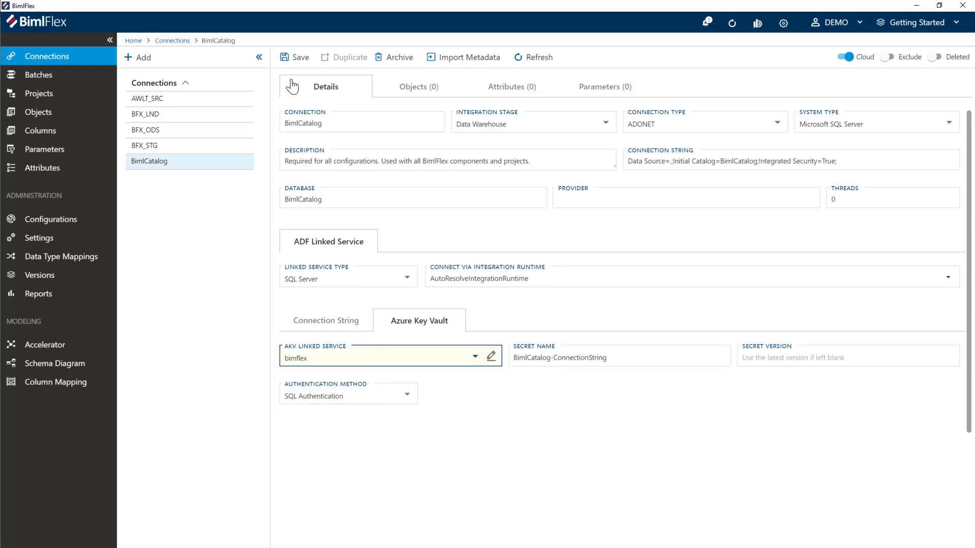
left_click(291, 63)
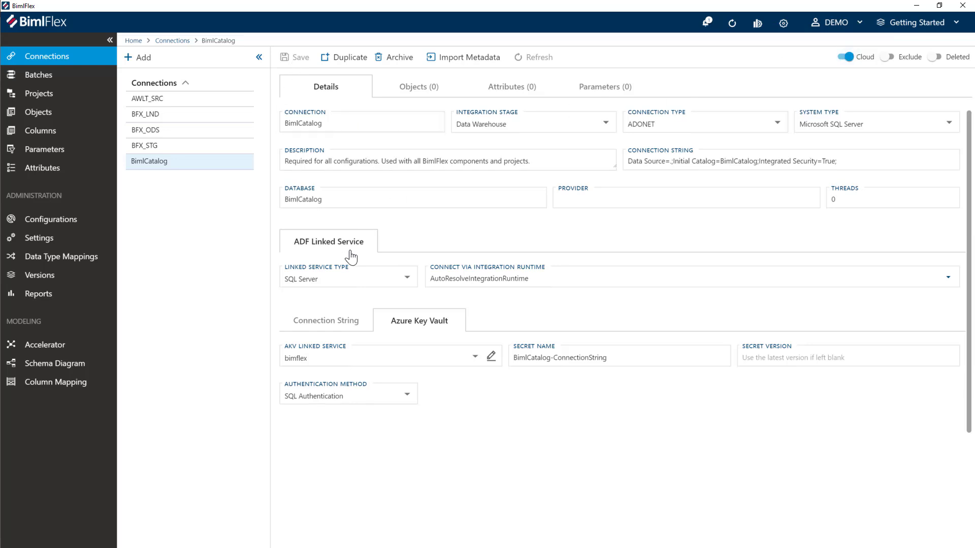
Review the EXT_AWLT_SRC batch settings and the EXT_AWLT_SRC project's integration template and connections.
left_click(34, 74)
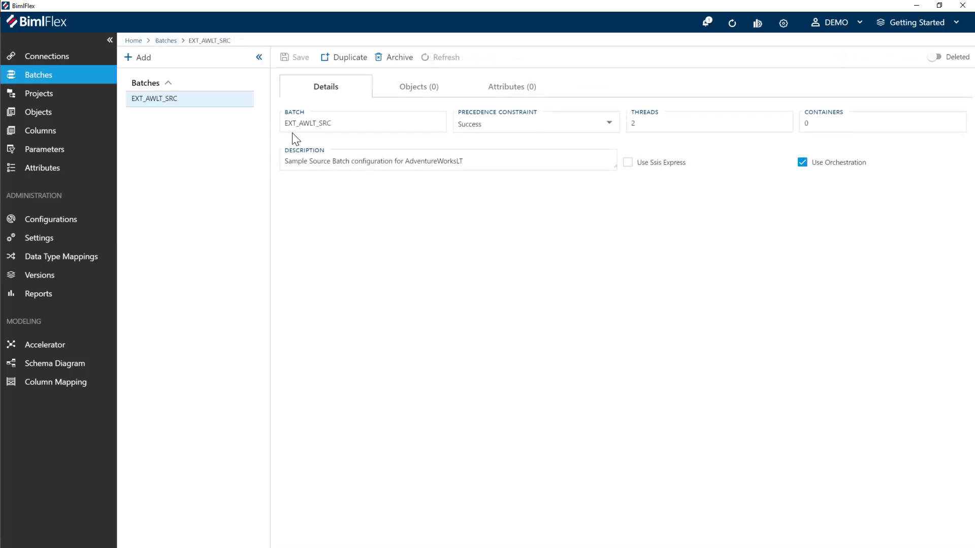
left_click(56, 96)
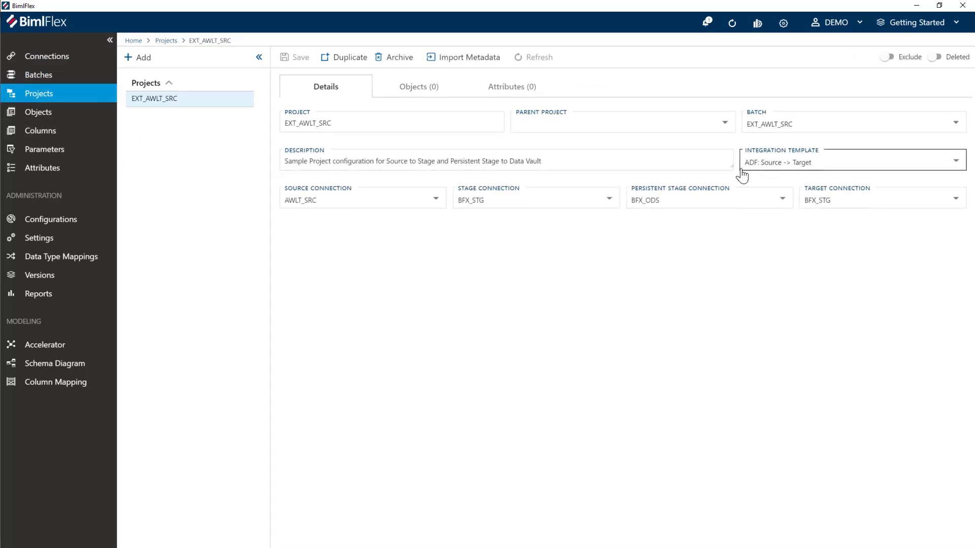